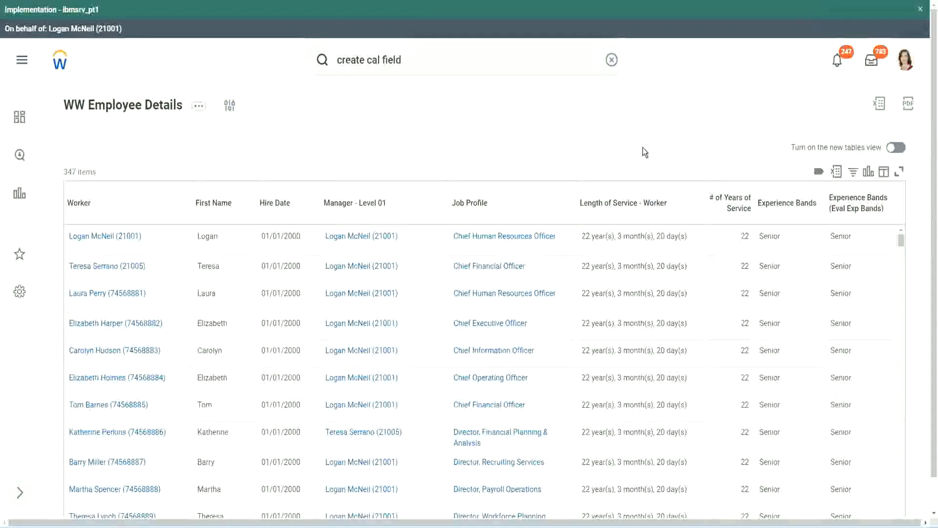
# Step: Copy the name of the existing Evaluate Expression calculated field that derives experience bands from years of service
pyautogui.click(816, 236)
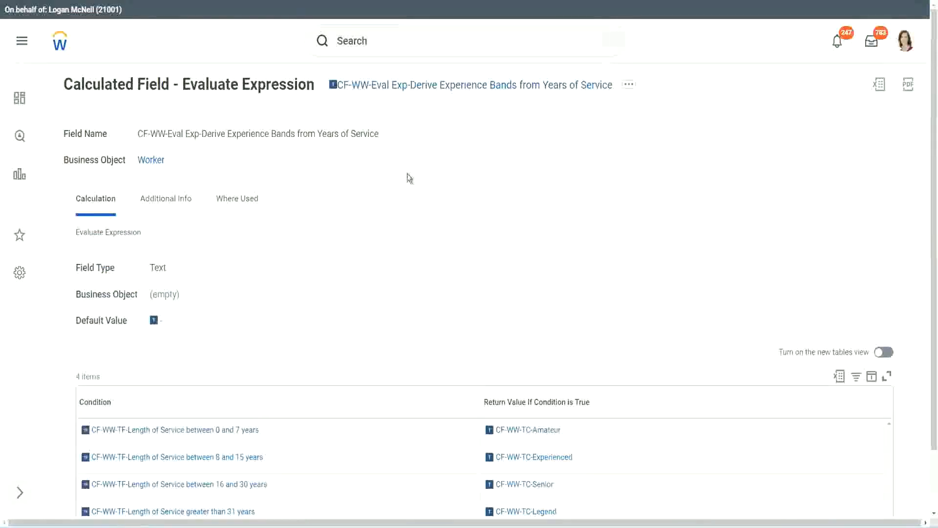
pyautogui.rightClick(408, 87)
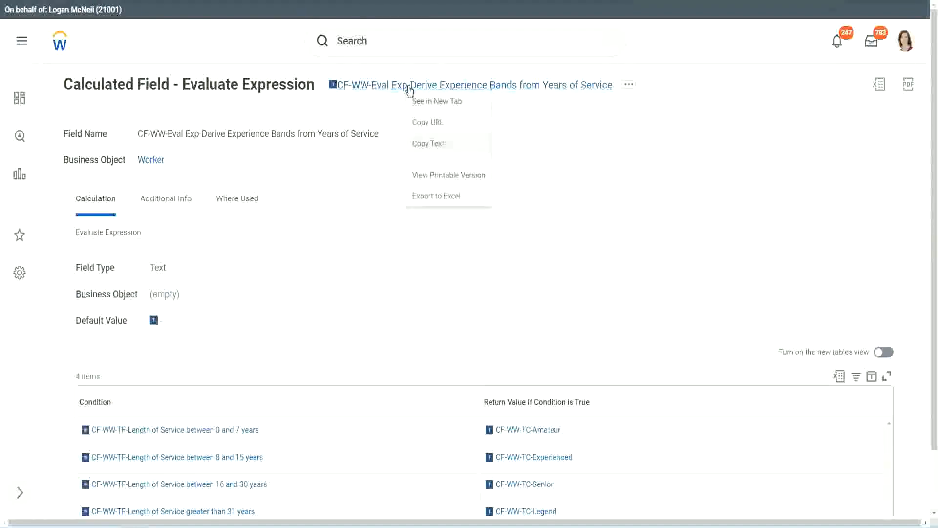
pyautogui.click(439, 146)
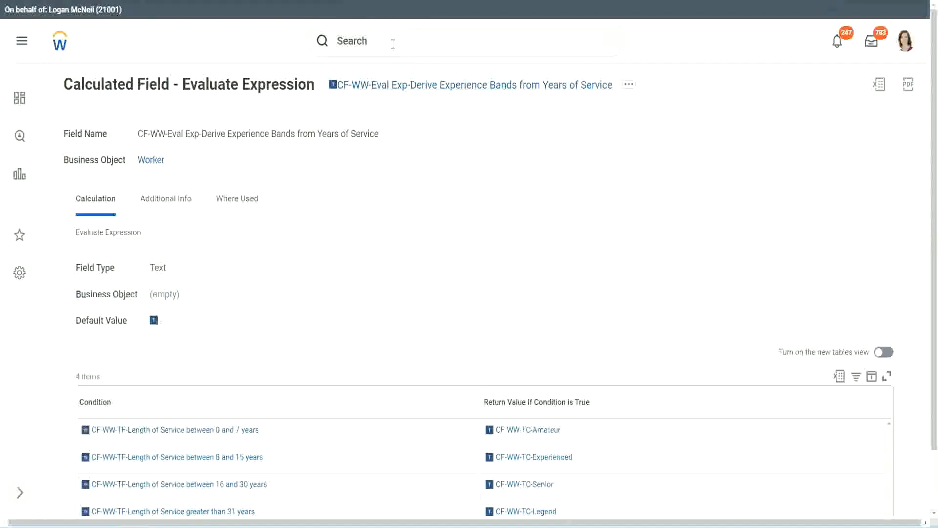
# Step: Search for "create calc field" and open the Create Calculated Field task
pyautogui.click(393, 44)
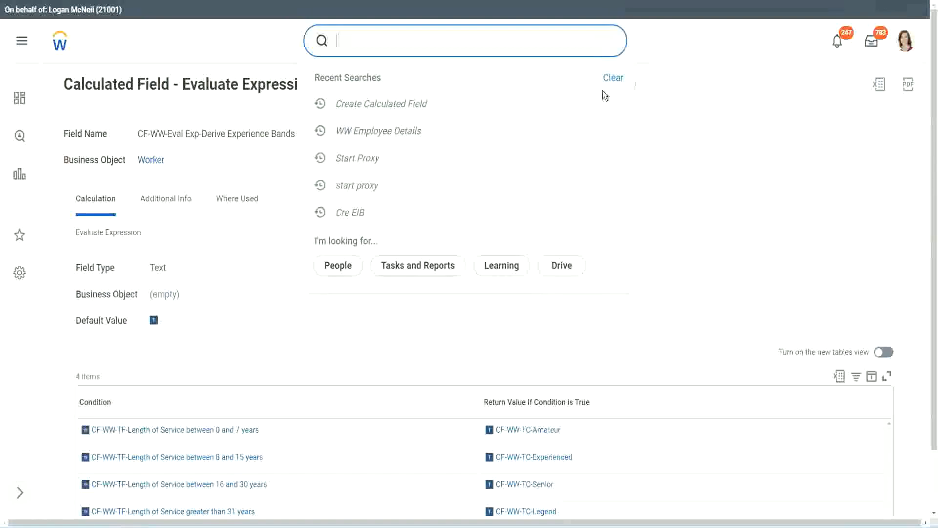
pyautogui.click(372, 36)
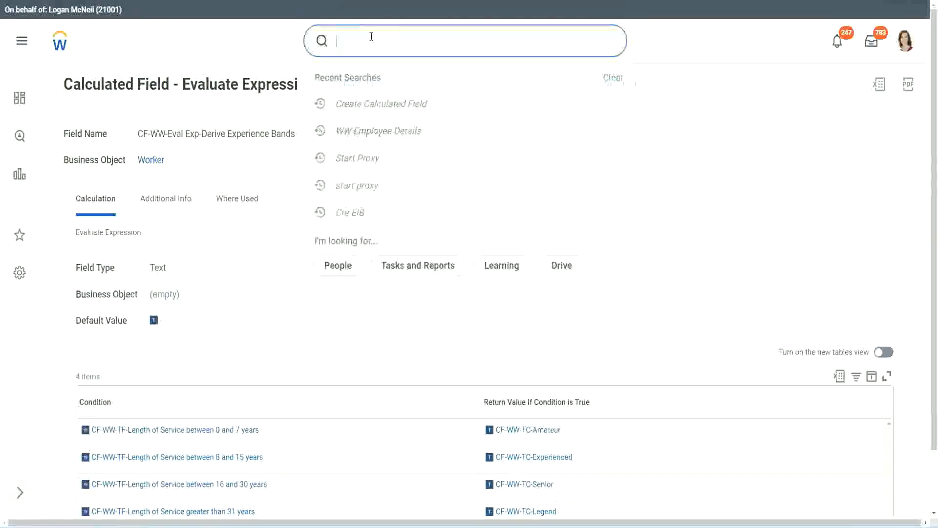
pyautogui.write('create calc')
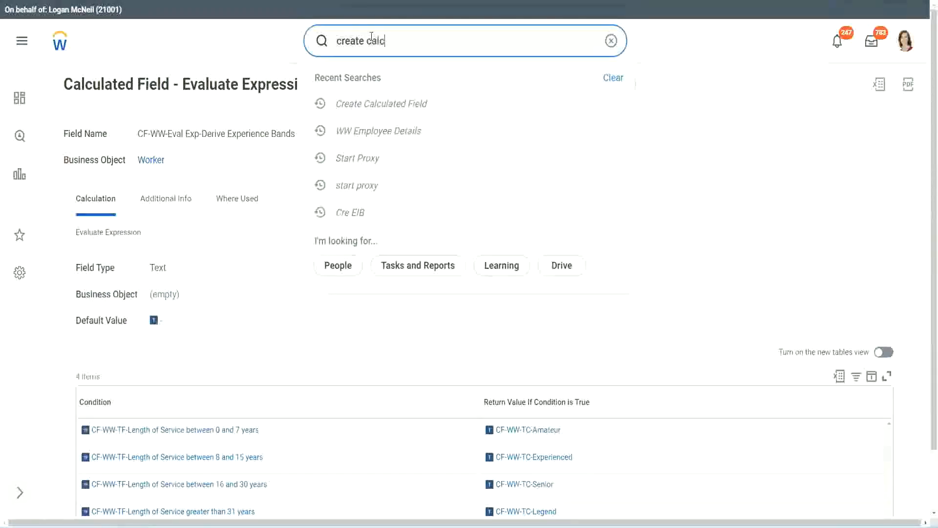
pyautogui.write(' field')
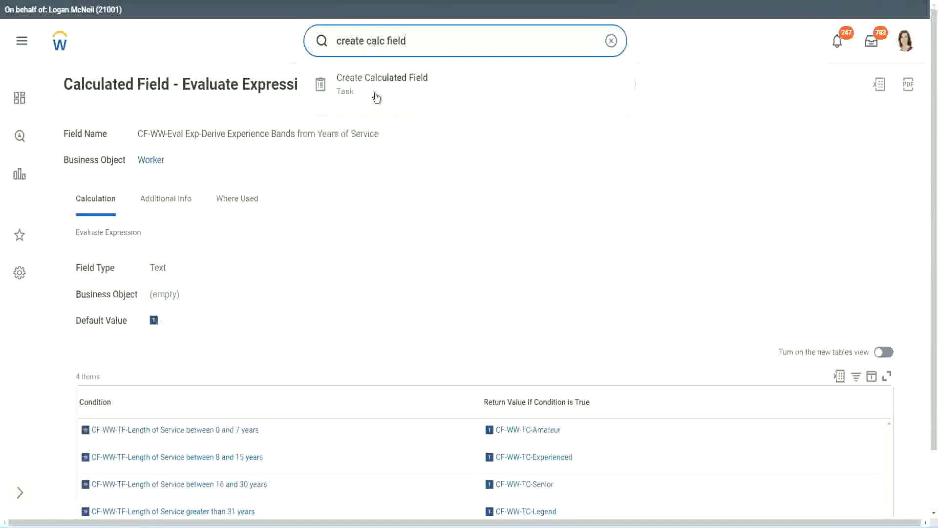
pyautogui.click(389, 92)
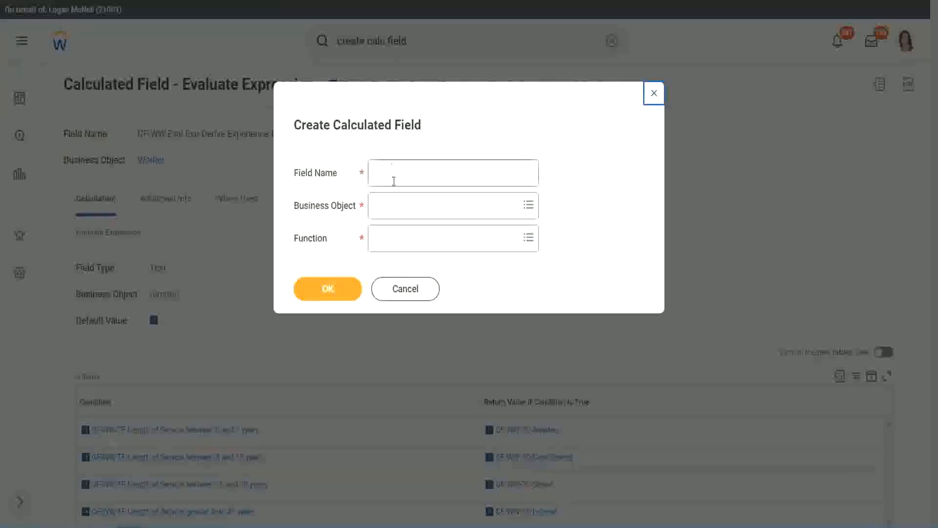
# Step: Name the new calculated field "CF-WW-LRB-Identify Experience Bands from years of Service"
pyautogui.click(394, 175)
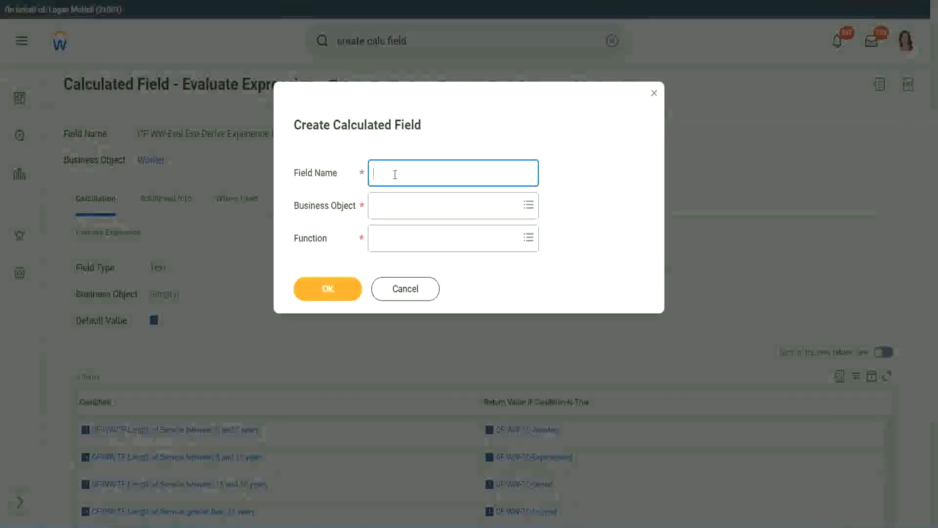
pyautogui.write('CF')
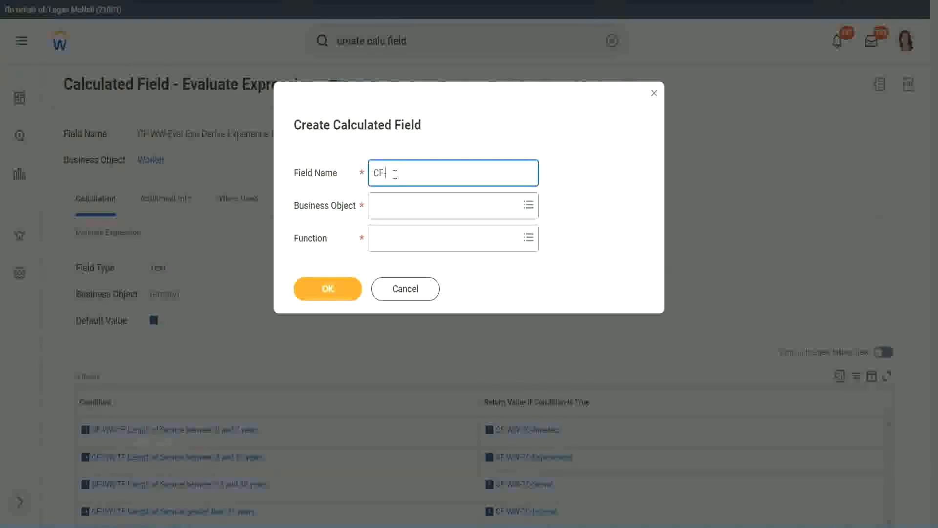
pyautogui.write('-WW-LRB-Identify Exe')
pyautogui.press('BackSpace')
pyautogui.write('periende')
pyautogui.press('BackSpace')
pyautogui.press('BackSpace')
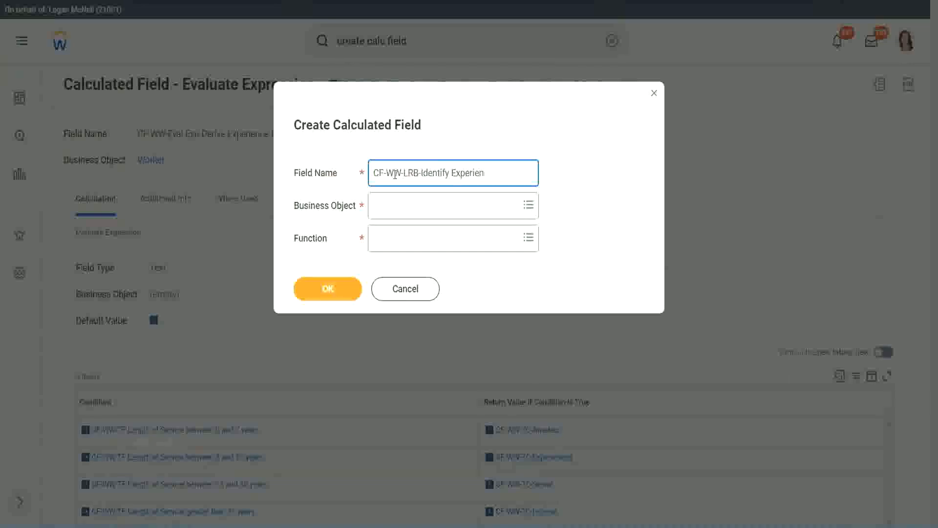
pyautogui.write('ce Bands from years of')
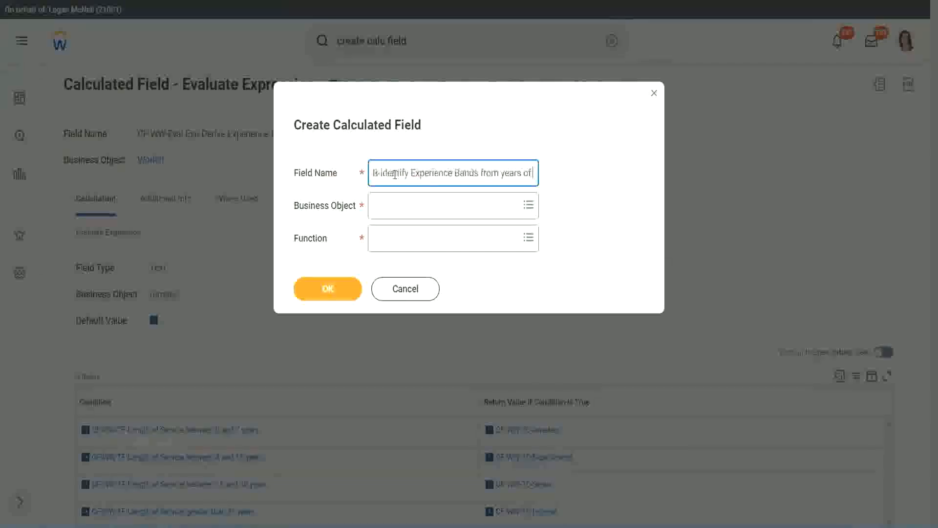
pyautogui.write(' Service')
pyautogui.press('Tab')
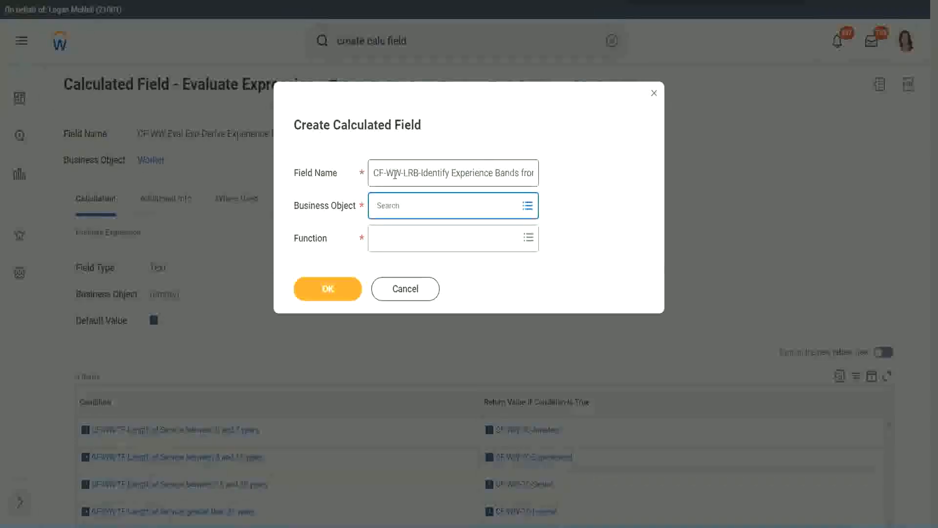
# Step: Set the business object to Worker and the function to Lookup Range Band, and proceed to the field's definition
pyautogui.write('worker')
pyautogui.press('Return')
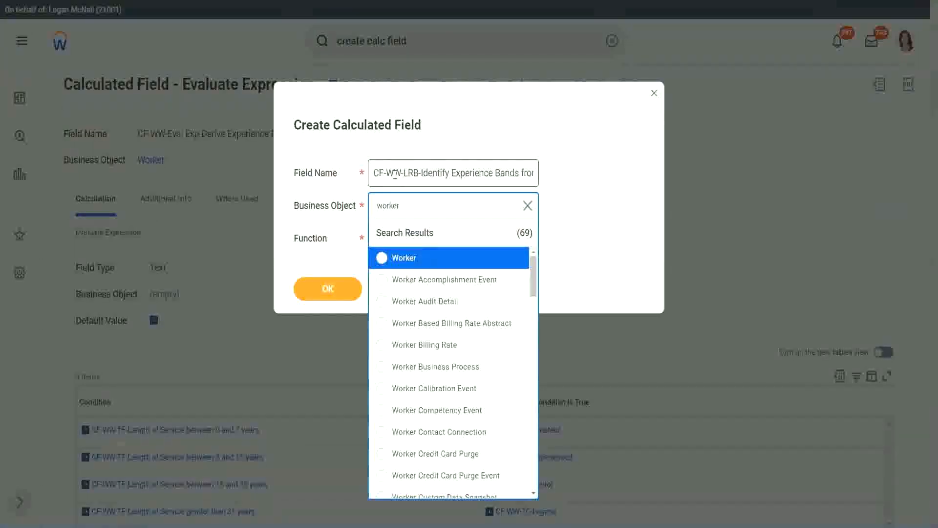
pyautogui.press('Return')
pyautogui.write('lrb')
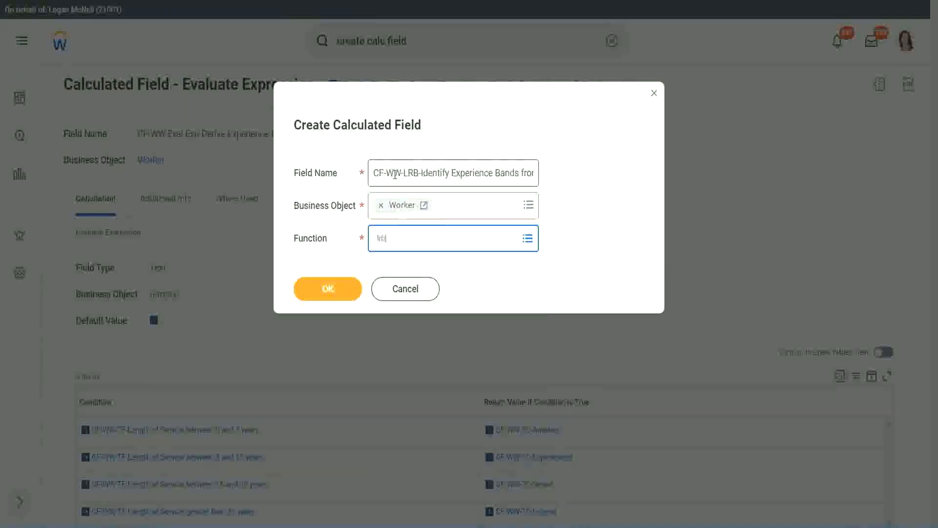
pyautogui.press('Return')
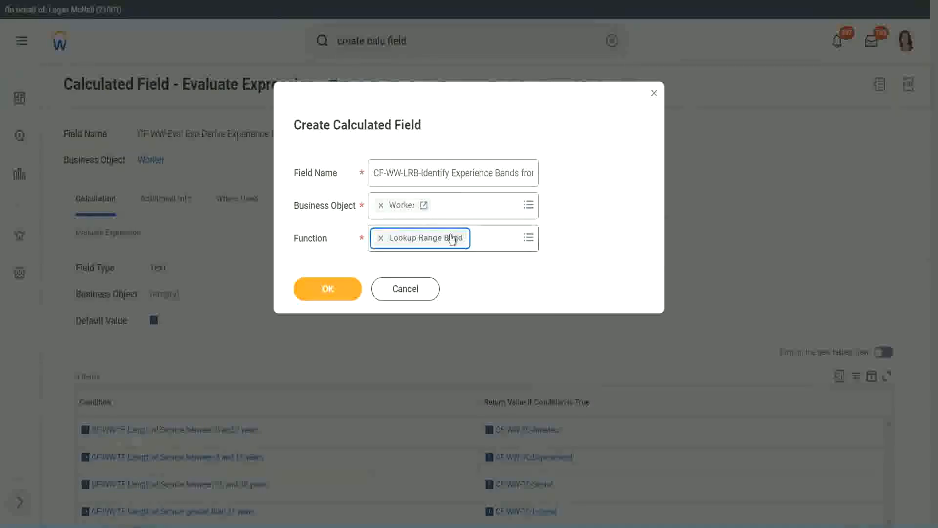
pyautogui.click(334, 290)
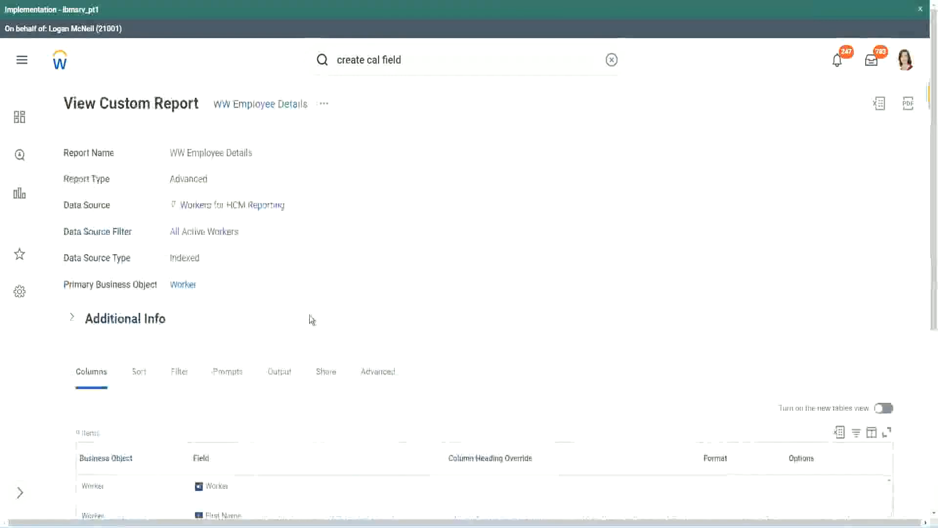
# Step: Copy the CF-WW-Convert Text To Number-Number of Years from Length of Service name from the report's columns and set it as the source field
pyautogui.scroll(-5, 310, 342)
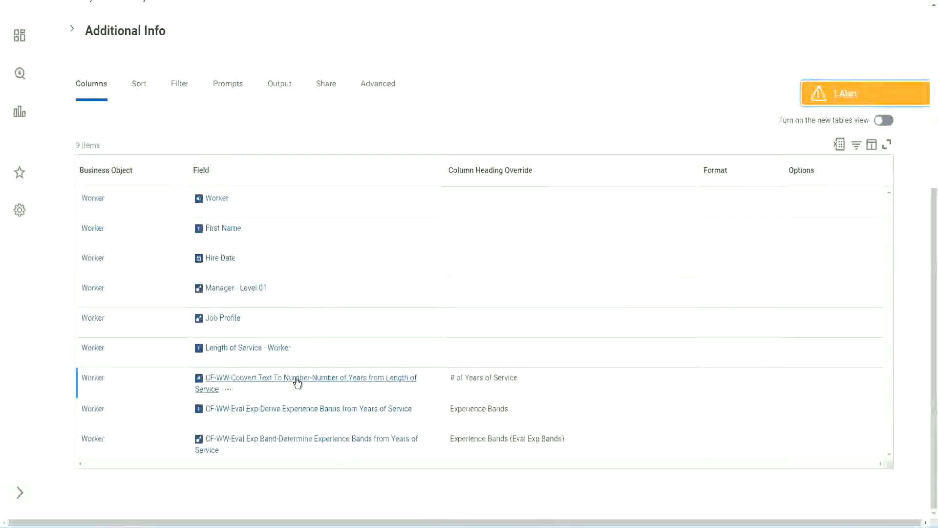
pyautogui.rightClick(296, 383)
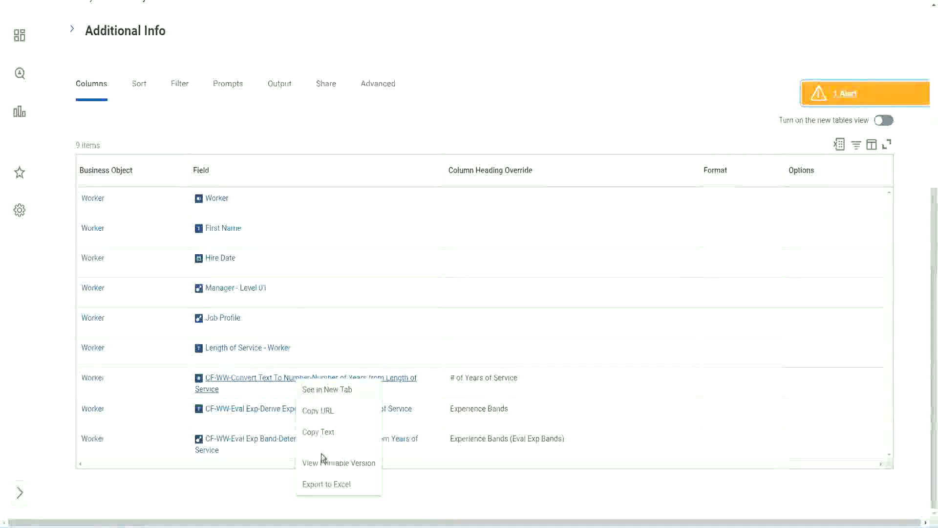
pyautogui.click(318, 432)
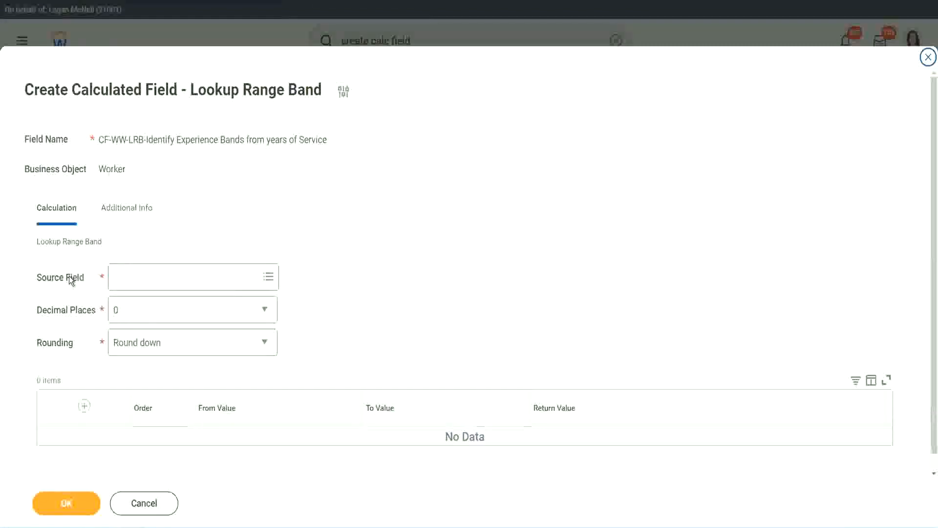
pyautogui.click(146, 278)
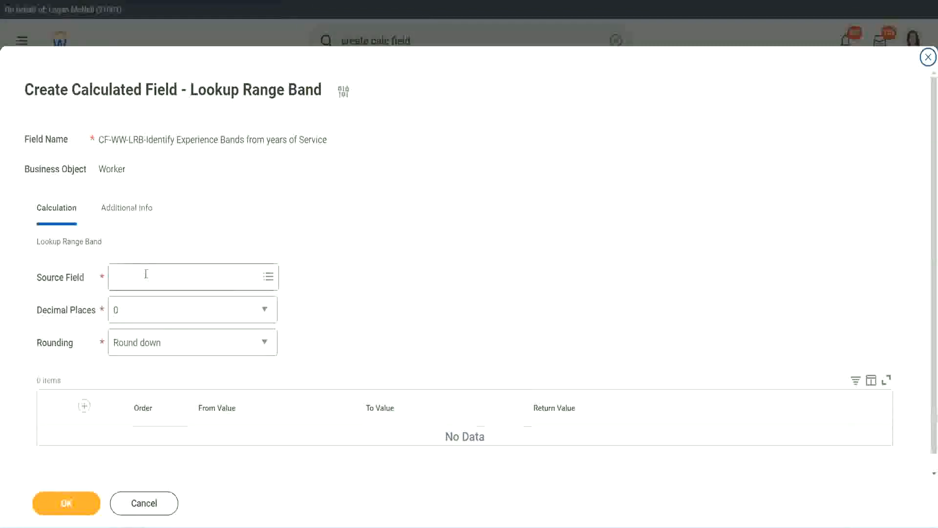
pyautogui.press('Return')
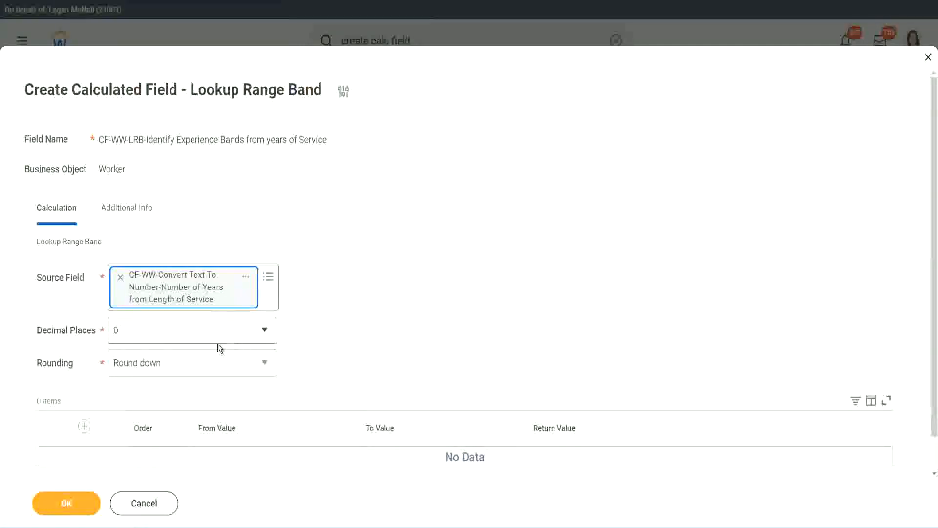
# Step: Keep the decimal places at 0 and set the rounding to Round
pyautogui.click(183, 336)
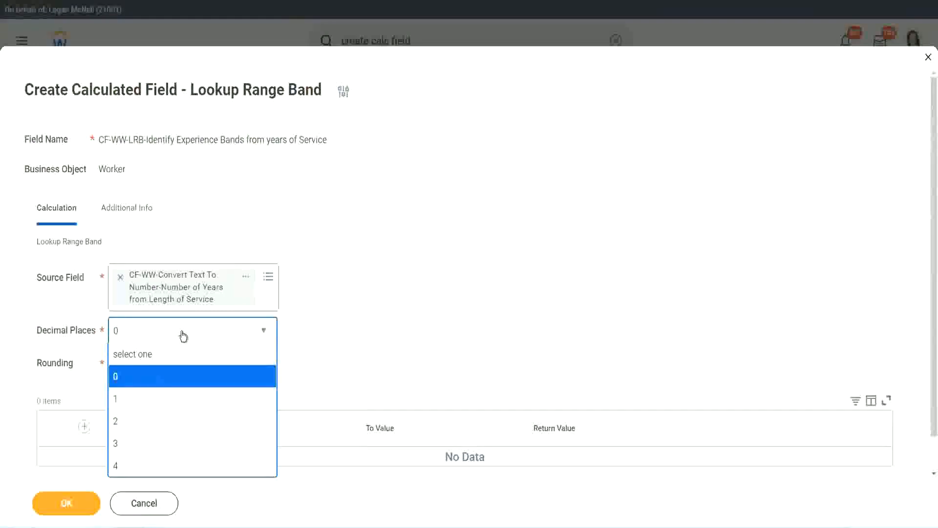
pyautogui.click(365, 322)
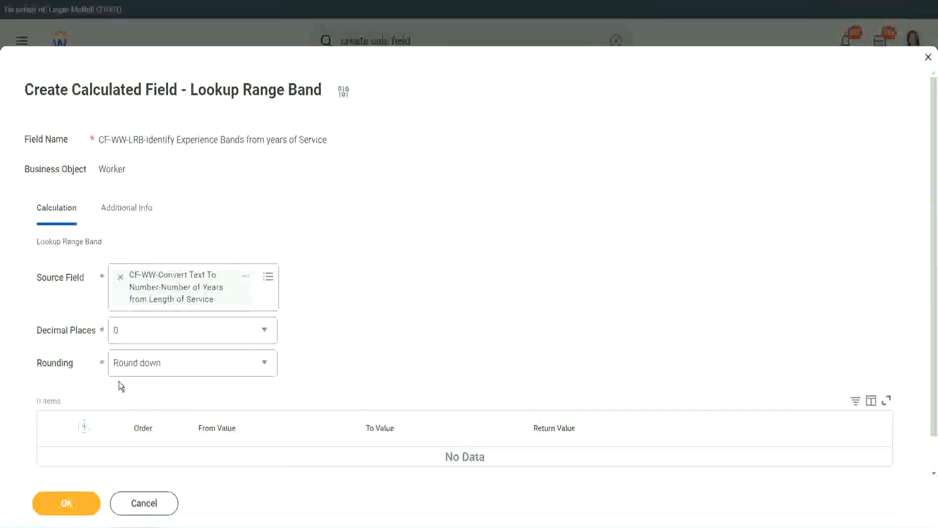
pyautogui.click(151, 367)
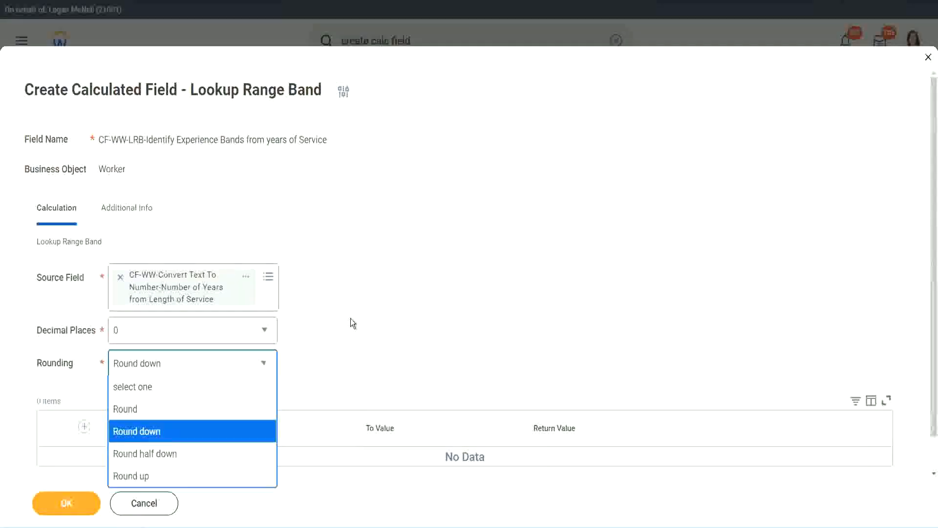
pyautogui.click(330, 359)
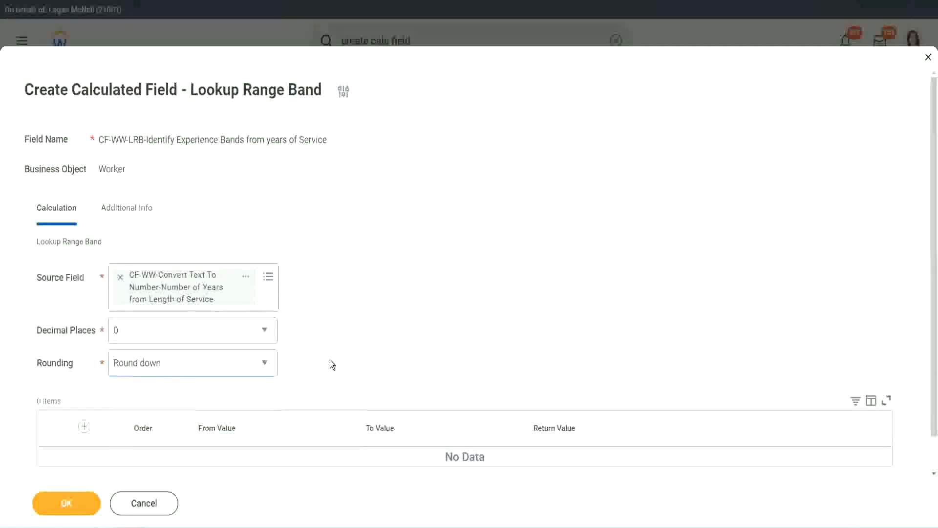
pyautogui.click(159, 365)
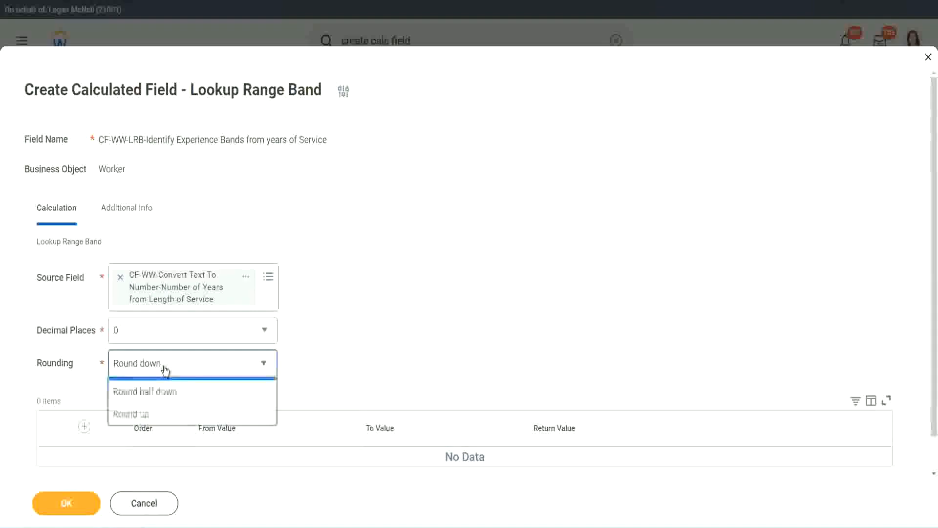
pyautogui.click(158, 409)
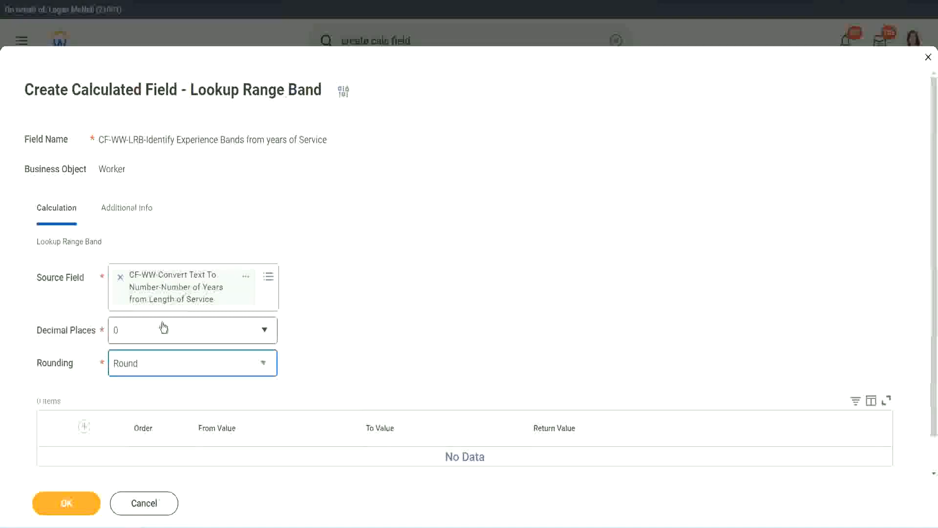
# Step: Add the first range row from value 0 to value 7 with the return value Amateur
pyautogui.click(85, 426)
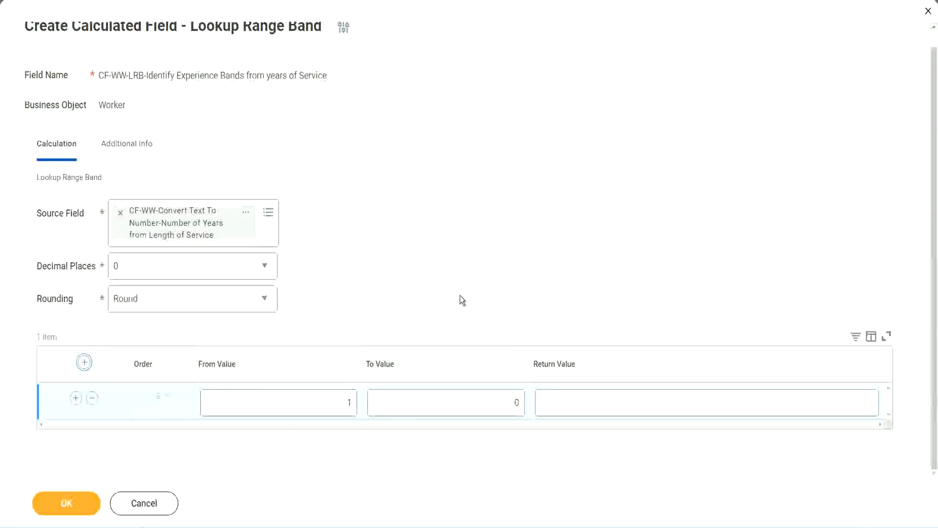
pyautogui.doubleClick(343, 405)
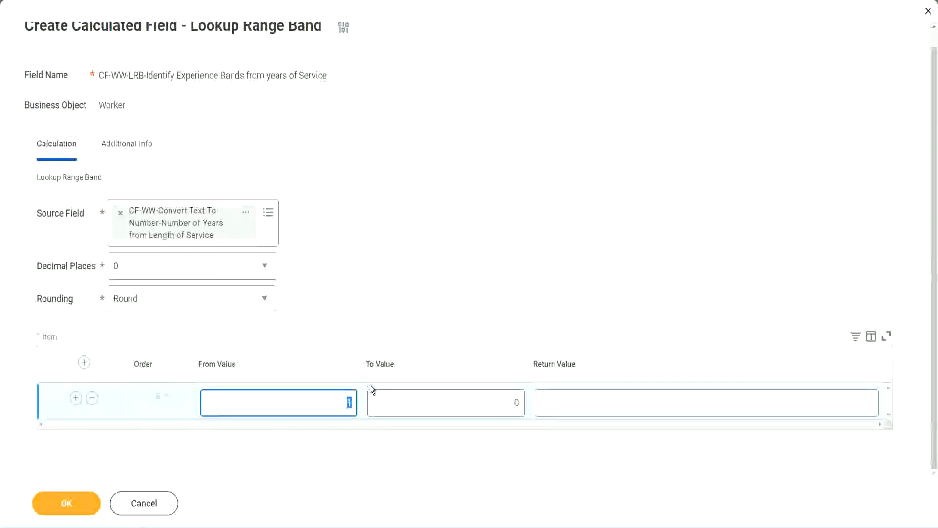
pyautogui.write('0')
pyautogui.press('Tab')
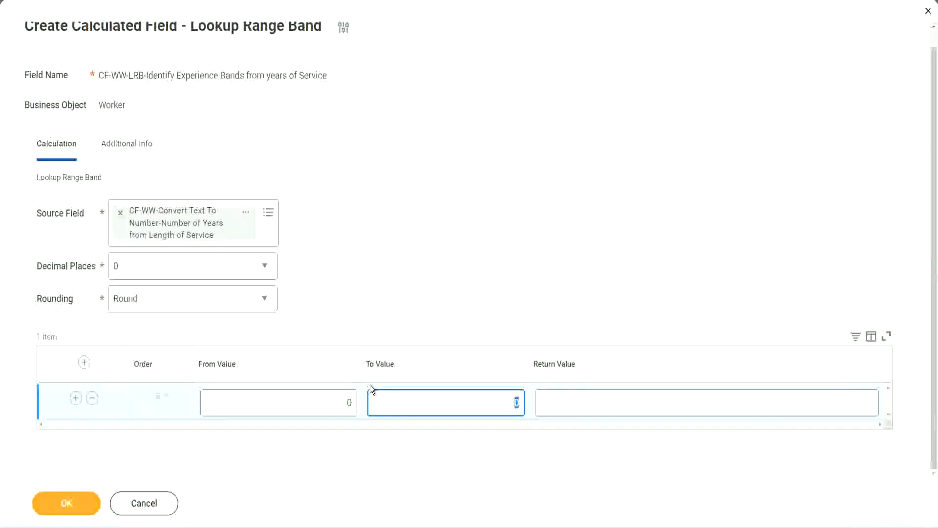
pyautogui.write('7')
pyautogui.press('Tab')
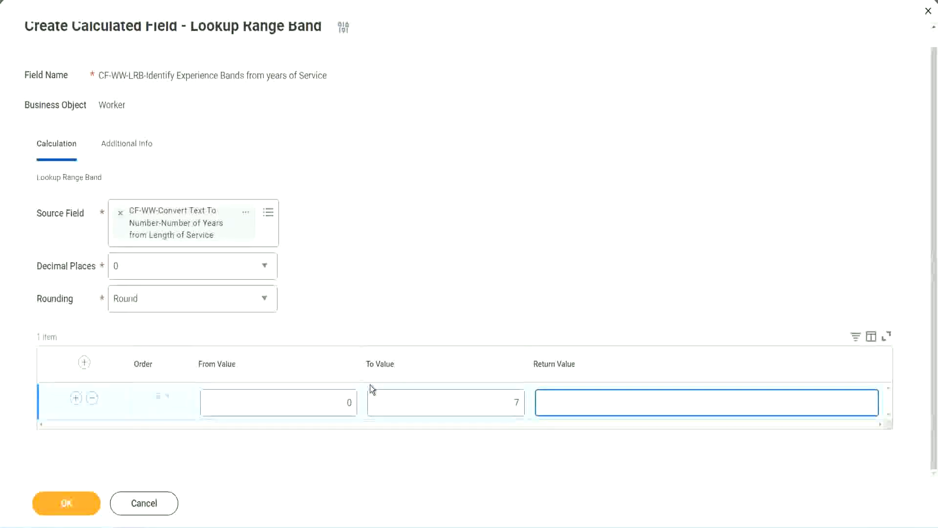
pyautogui.write('Amateur')
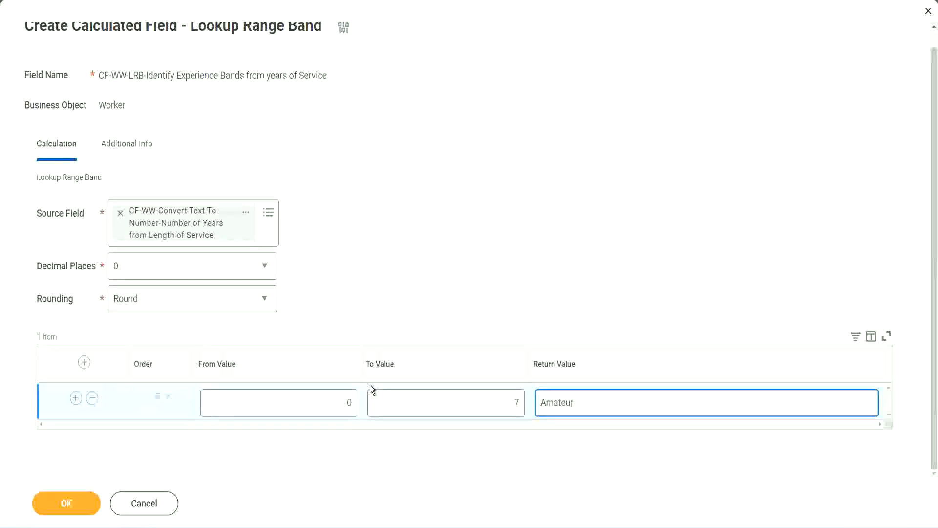
pyautogui.click(325, 410)
pyautogui.click(503, 394)
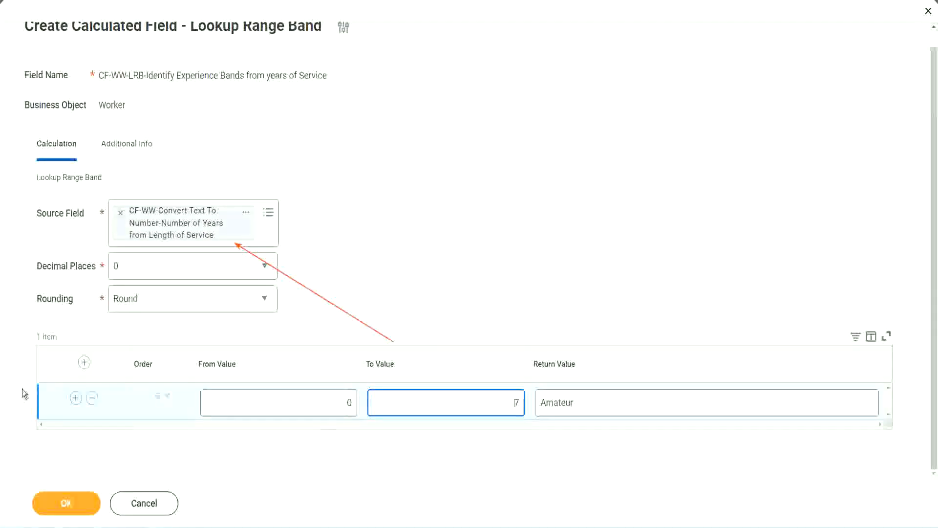
# Step: Add a second range row from value 8 to value 15 with the return value Experienced
pyautogui.click(75, 398)
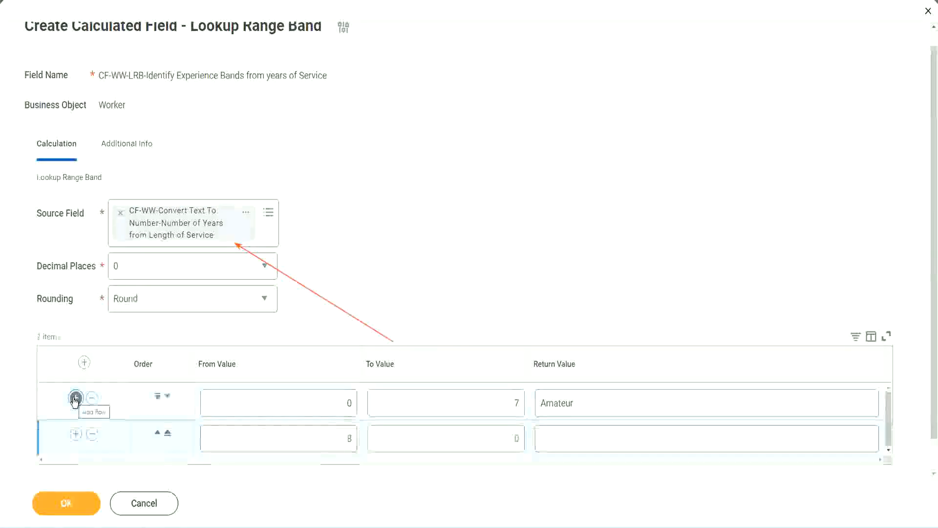
pyautogui.doubleClick(358, 441)
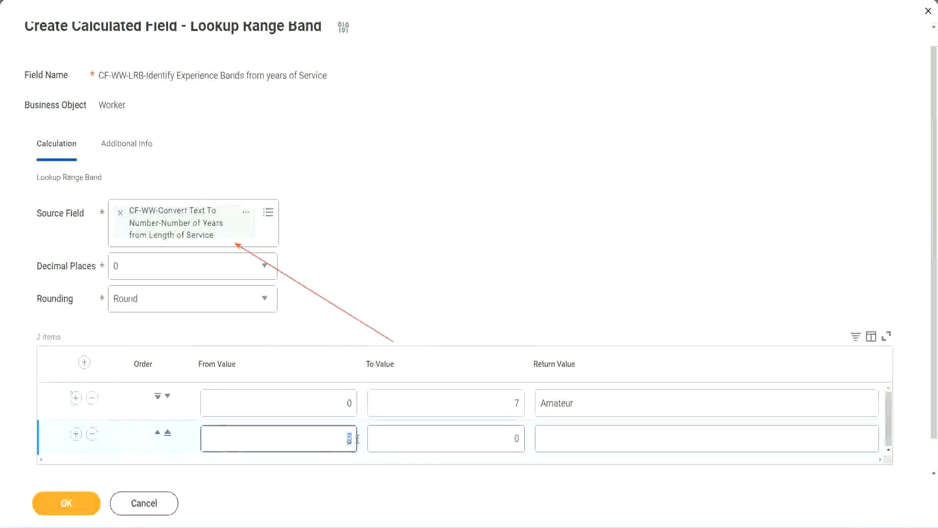
pyautogui.doubleClick(345, 404)
pyautogui.click(510, 406)
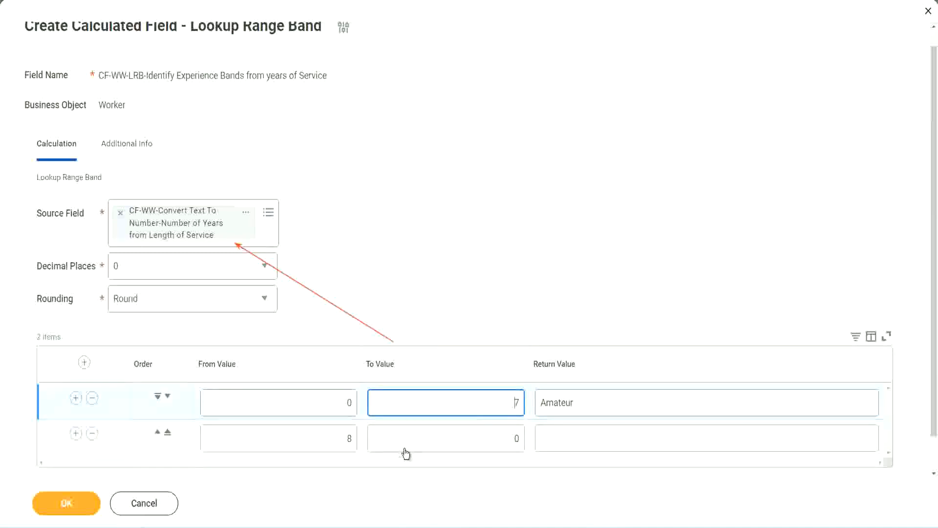
pyautogui.doubleClick(333, 438)
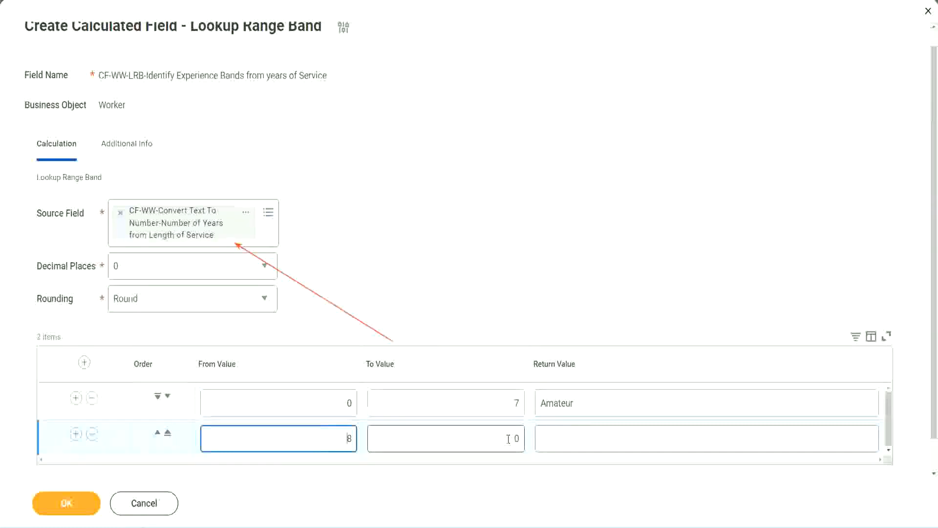
pyautogui.click(509, 438)
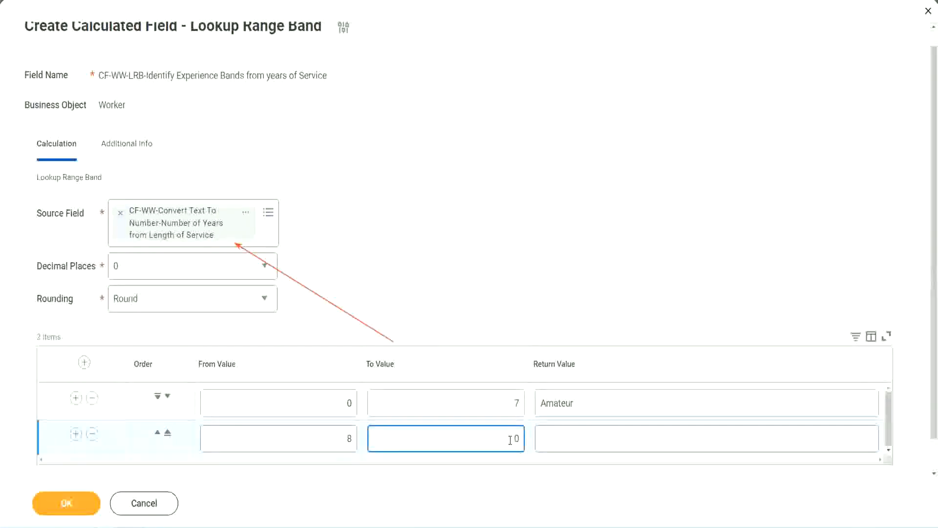
pyautogui.press('BackSpace')
pyautogui.write('15')
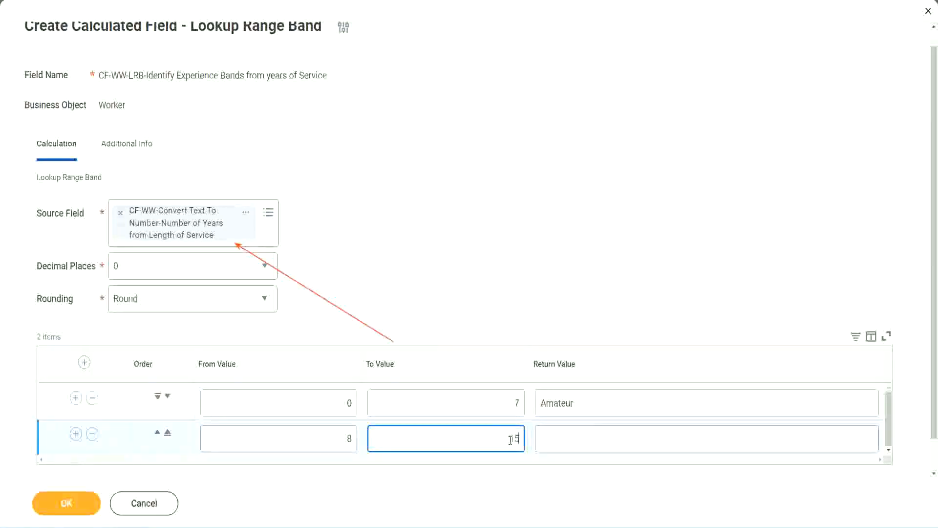
pyautogui.click(578, 436)
pyautogui.write('Ex')
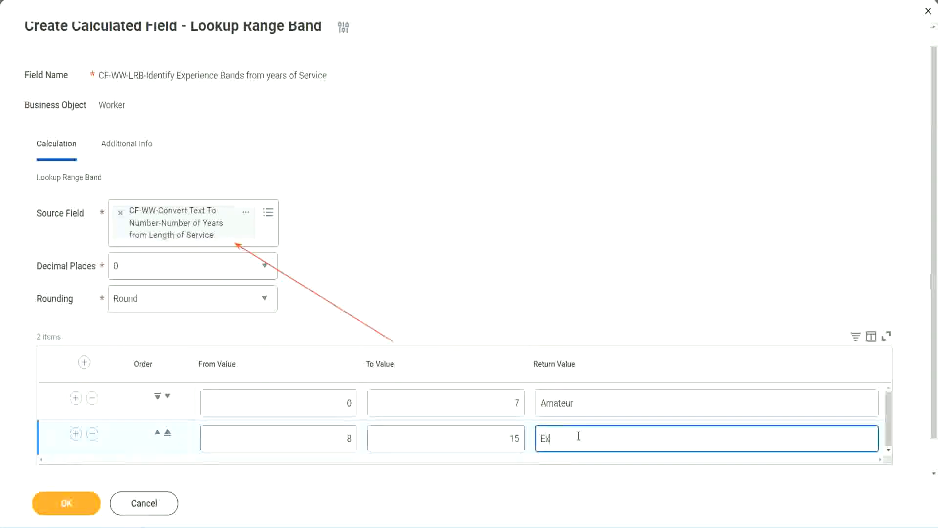
pyautogui.write('perienced')
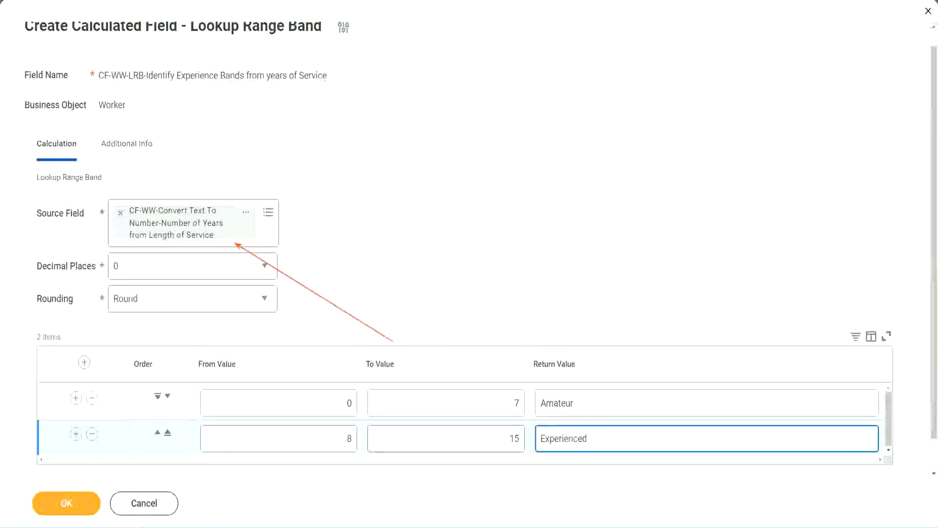
# Step: Add a third range row from value 16 to value 30 with the return value Senior
pyautogui.click(76, 434)
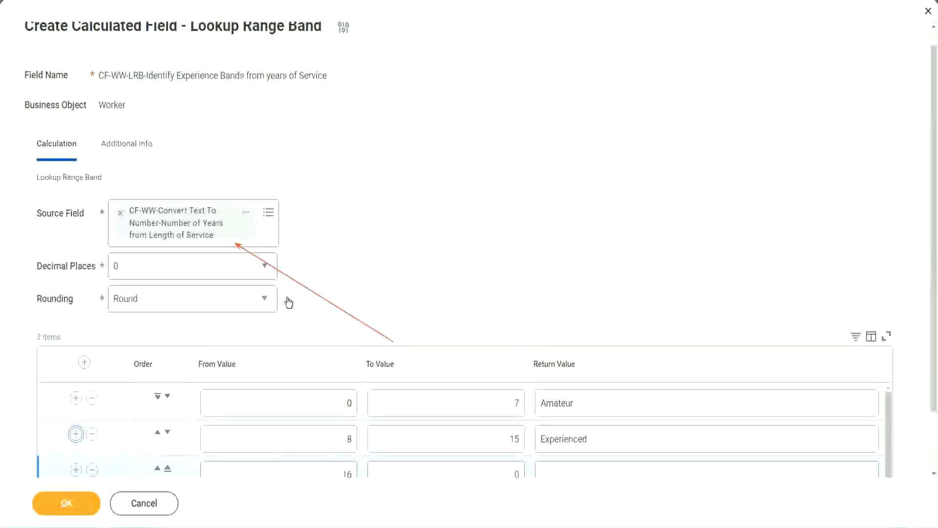
pyautogui.scroll(-2, 289, 303)
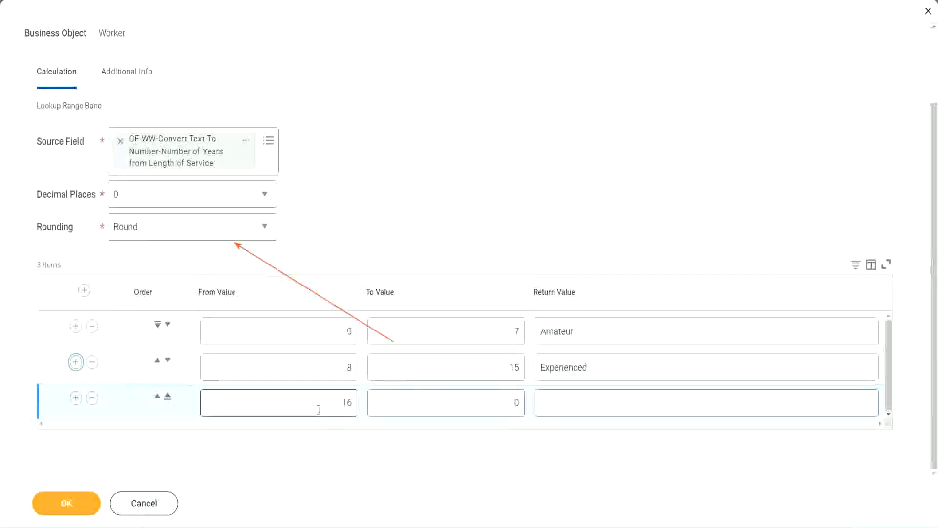
pyautogui.click(471, 403)
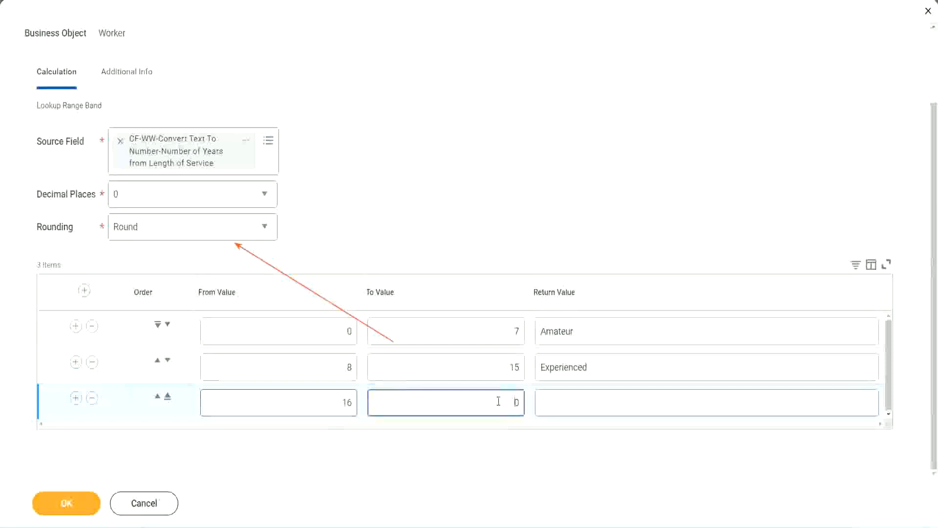
pyautogui.write('3')
pyautogui.press('Tab')
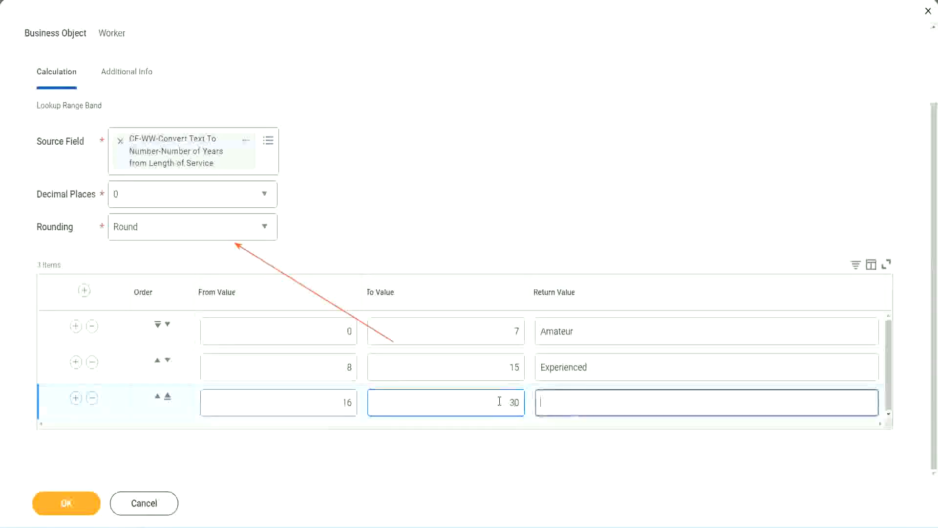
pyautogui.write('L')
pyautogui.press('BackSpace')
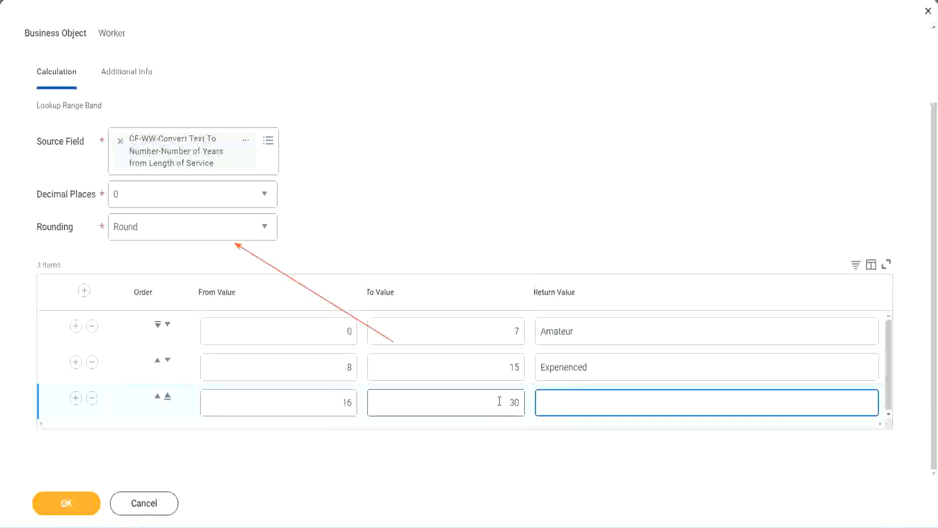
pyautogui.write('Senior')
# Step: Add a fourth range row from value 31 to value 1000 with the return value Legend
pyautogui.click(75, 399)
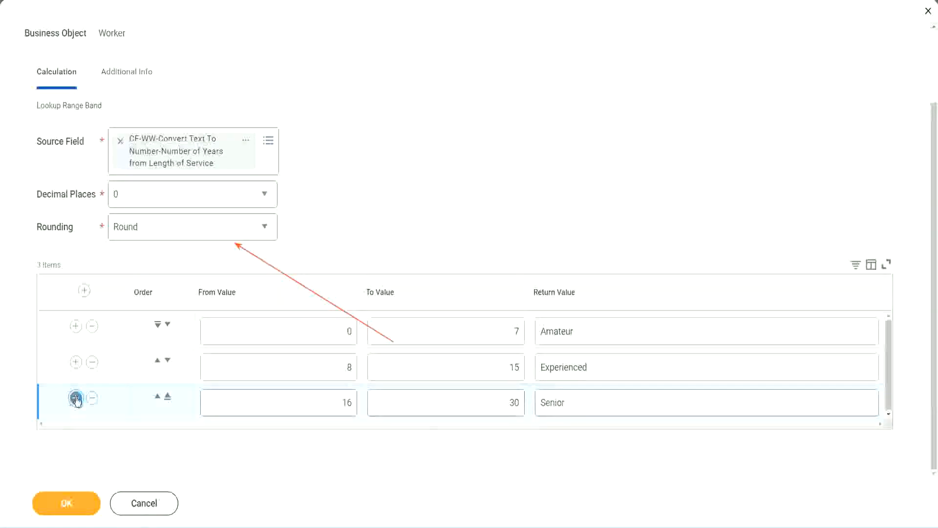
pyautogui.click(310, 398)
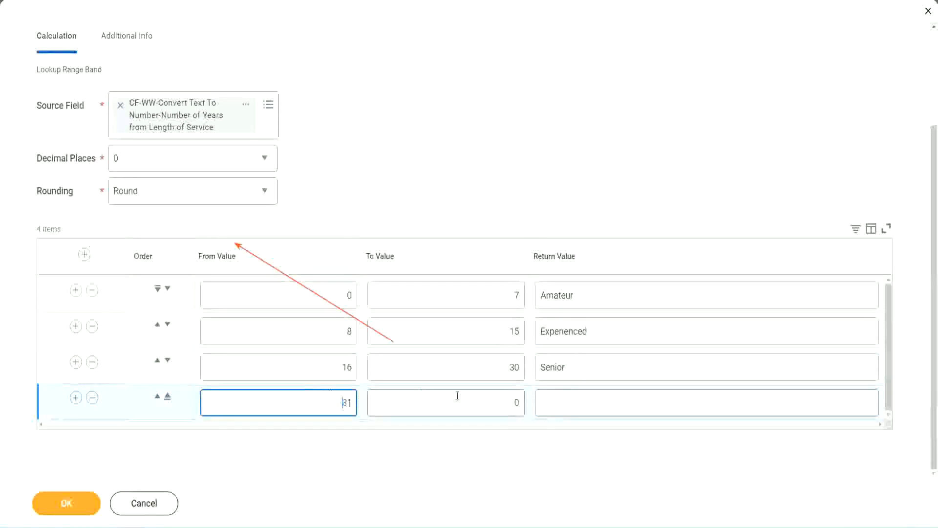
pyautogui.click(505, 402)
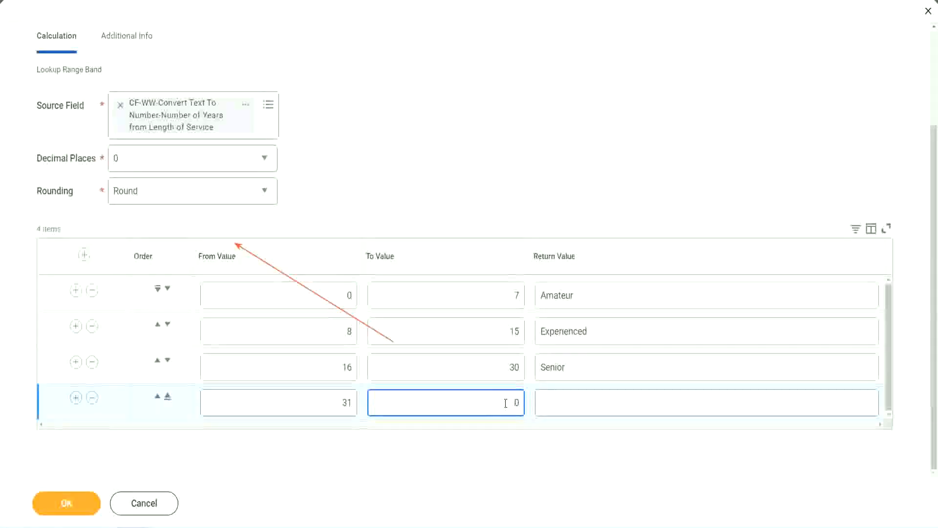
pyautogui.write('1000')
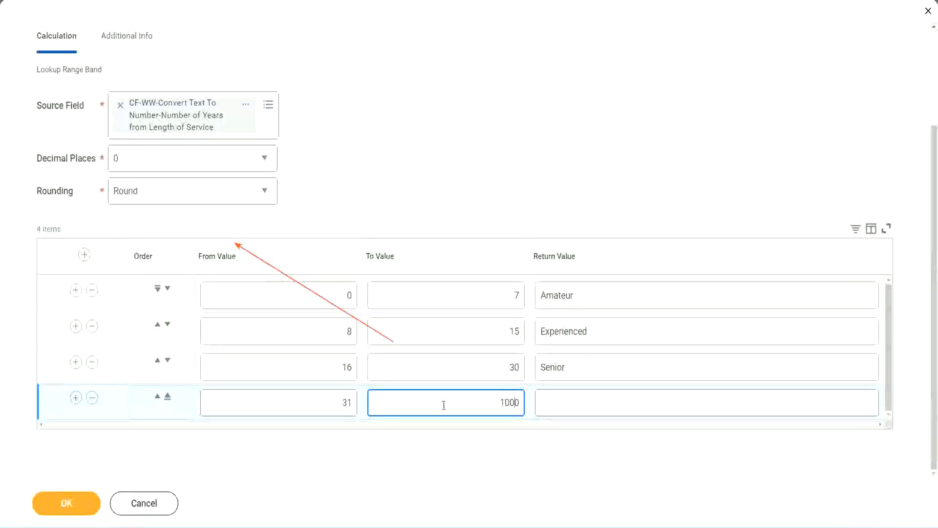
pyautogui.moveTo(490, 394); pyautogui.dragTo(541, 394)
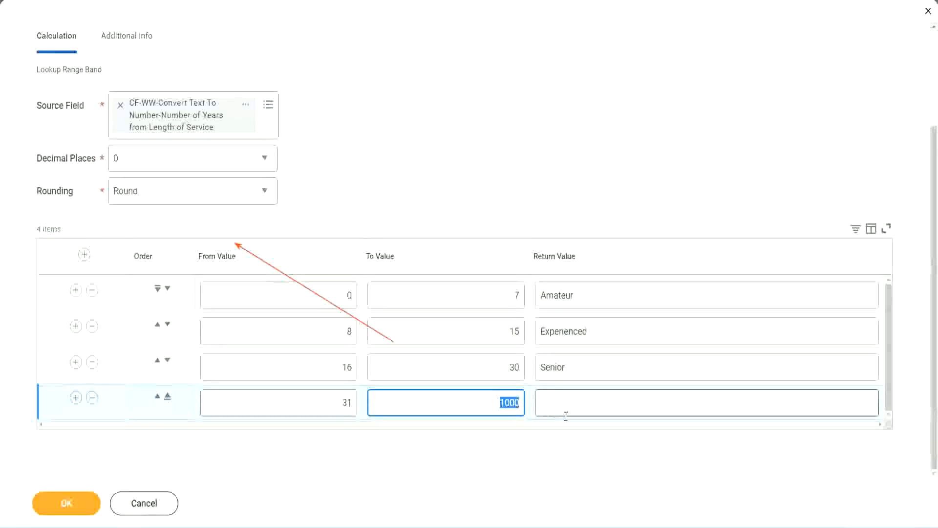
pyautogui.click(497, 397)
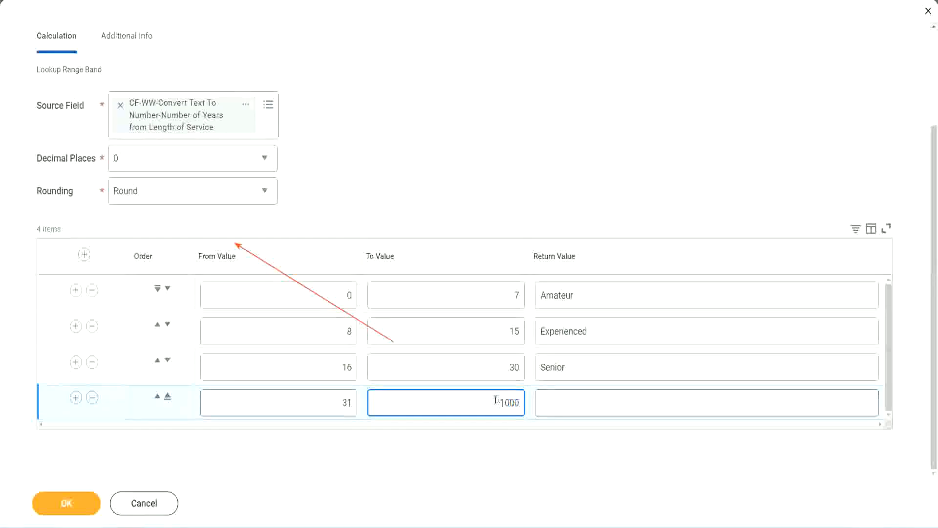
pyautogui.moveTo(492, 400); pyautogui.dragTo(526, 400)
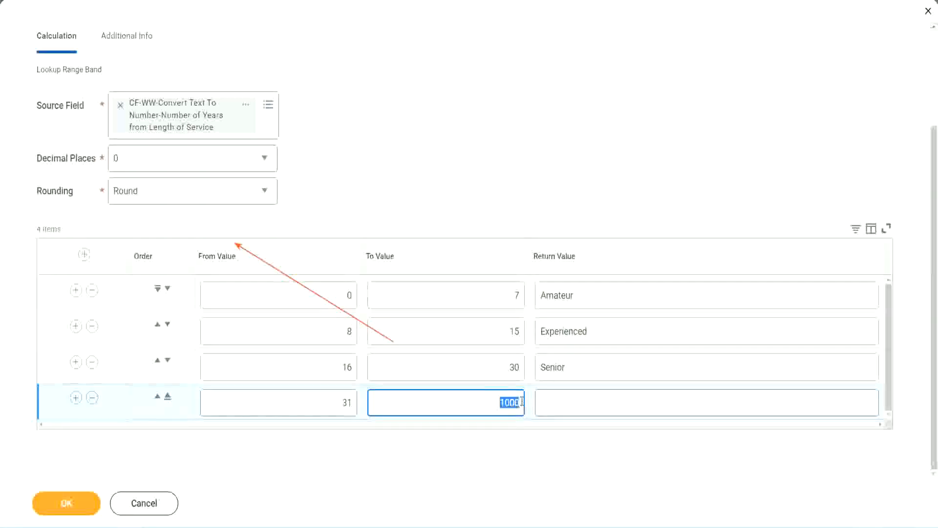
pyautogui.click(586, 403)
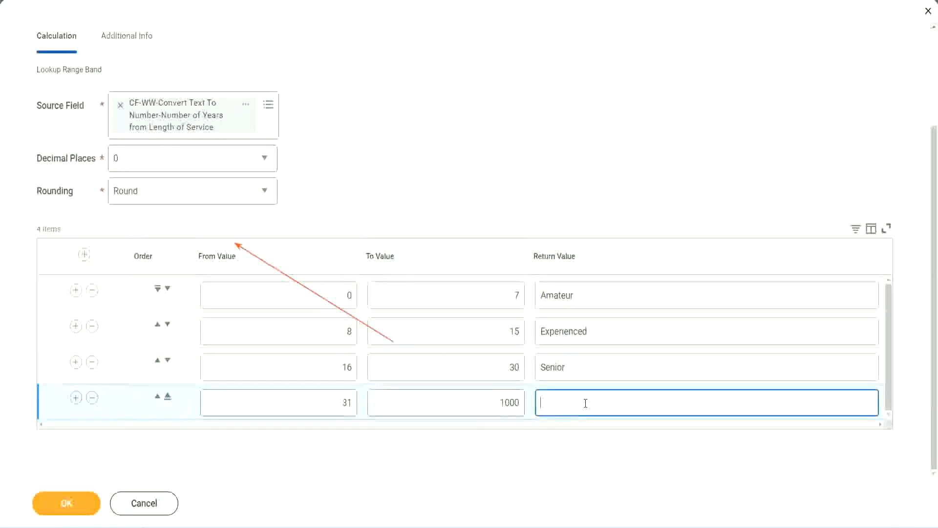
pyautogui.write('Legend')
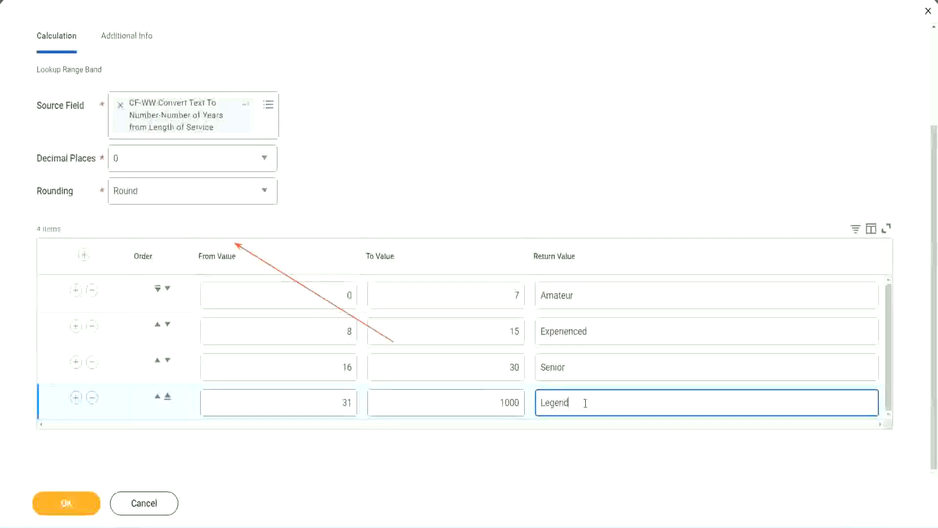
pyautogui.click(437, 165)
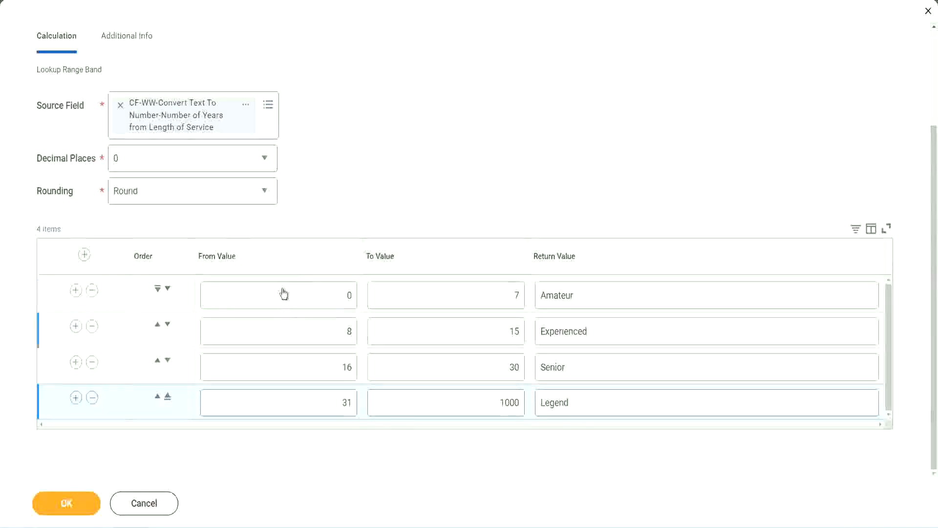
# Step: Review the from and to values and the return value of each range row
pyautogui.click(609, 293)
pyautogui.click(607, 331)
pyautogui.click(591, 373)
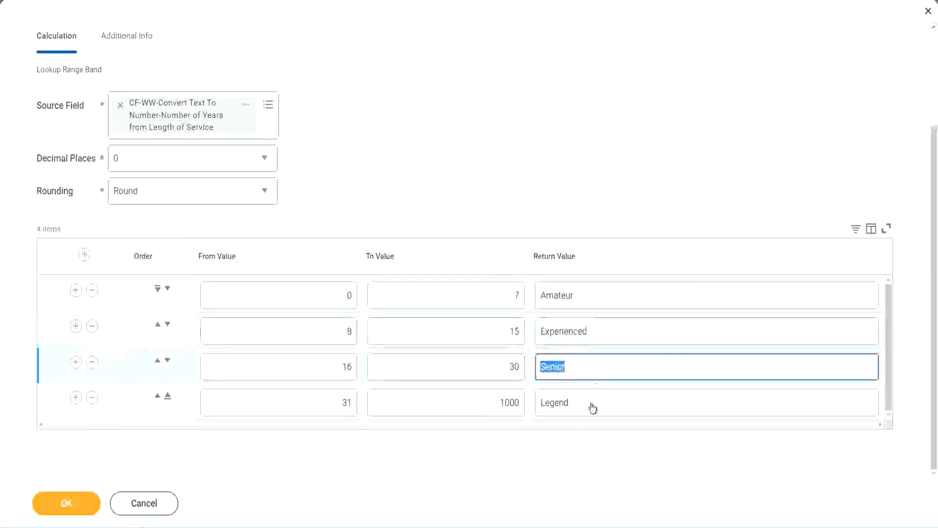
pyautogui.click(591, 405)
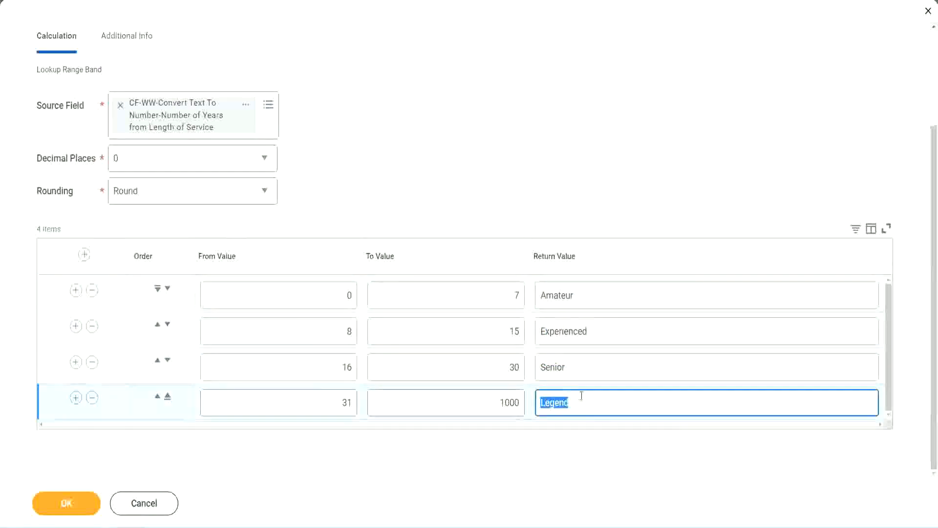
pyautogui.click(301, 296)
pyautogui.click(480, 291)
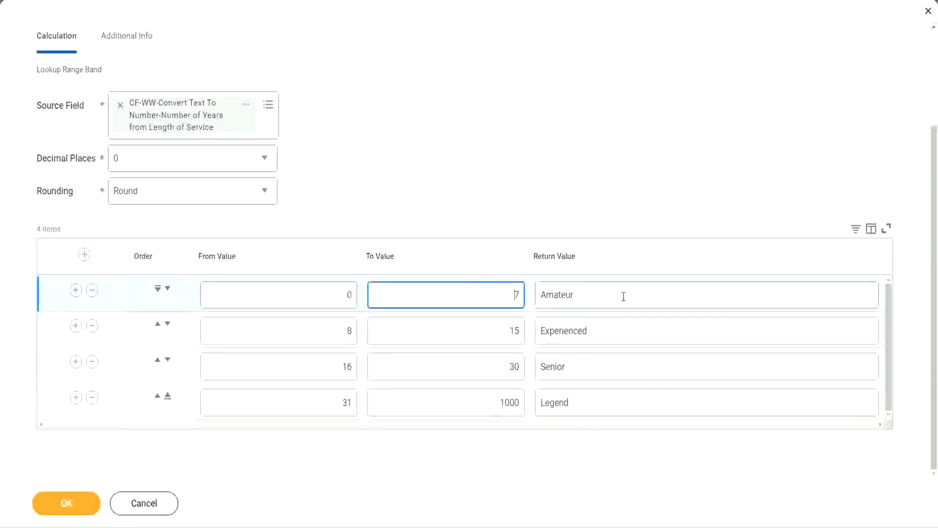
pyautogui.click(621, 295)
pyautogui.click(607, 330)
pyautogui.click(596, 371)
pyautogui.click(589, 403)
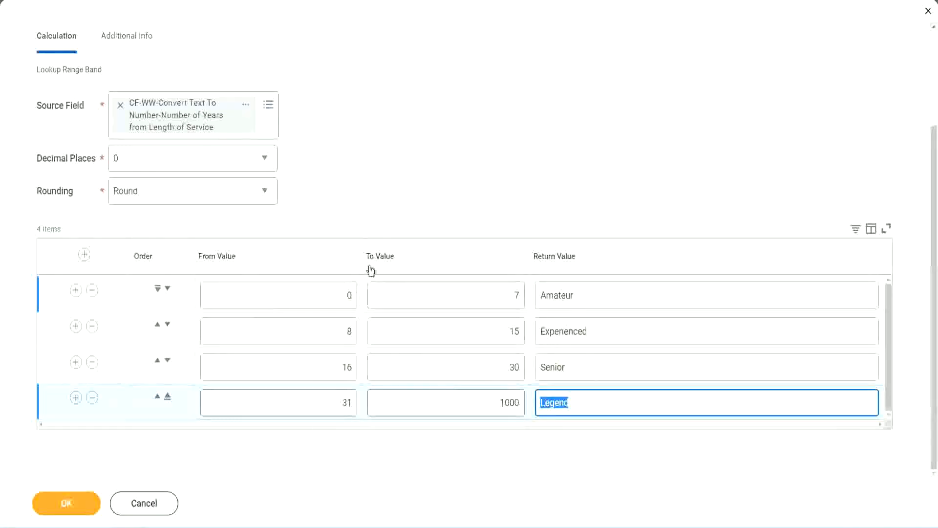
pyautogui.click(435, 205)
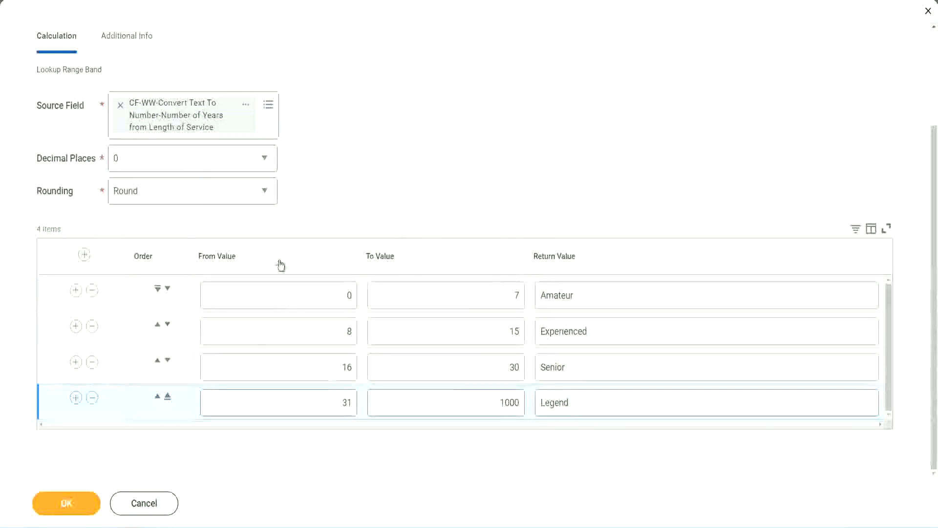
# Step: Save the Lookup Range Band calculated field and copy its name from the save confirmation
pyautogui.click(65, 502)
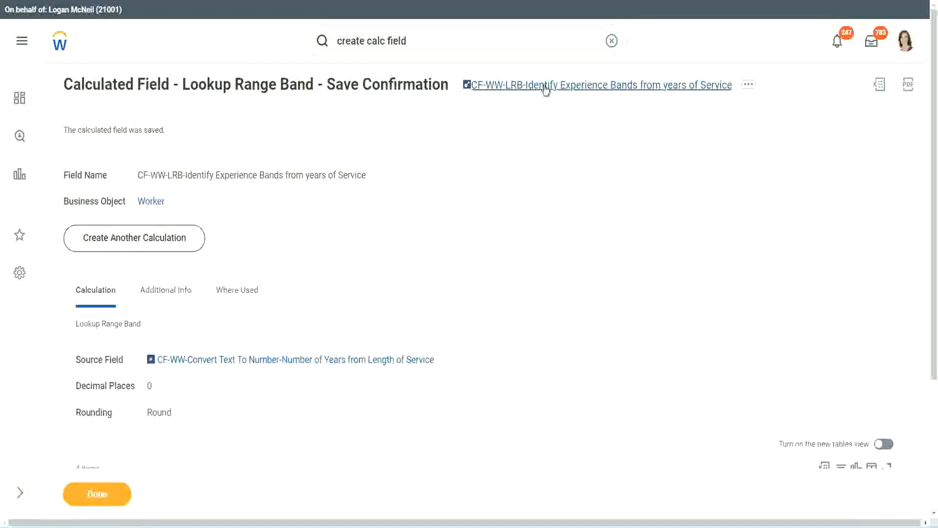
pyautogui.rightClick(543, 92)
pyautogui.click(557, 141)
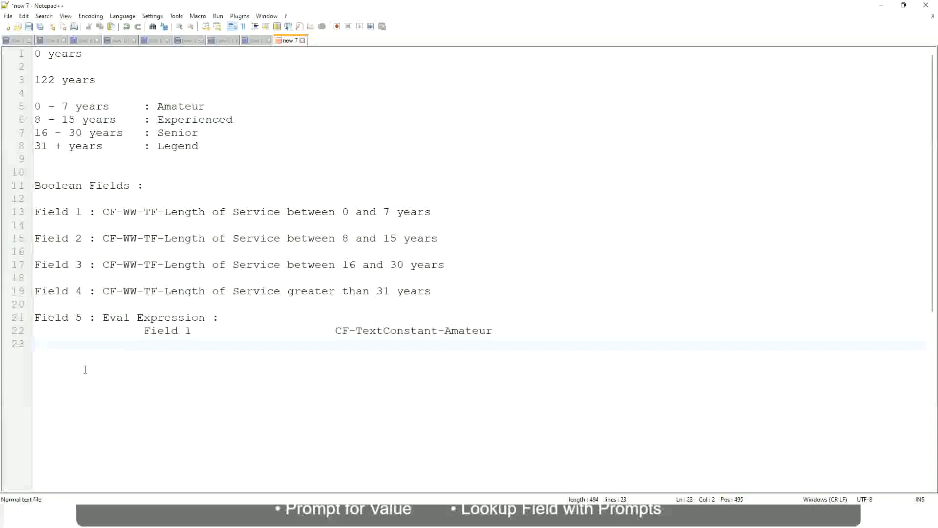
# Step: In the Notepad++ notes, leave blank lines below the Eval Expression entry and write 10,000 USD
pyautogui.press('Return')
pyautogui.press('Return')
pyautogui.press('BackSpace')
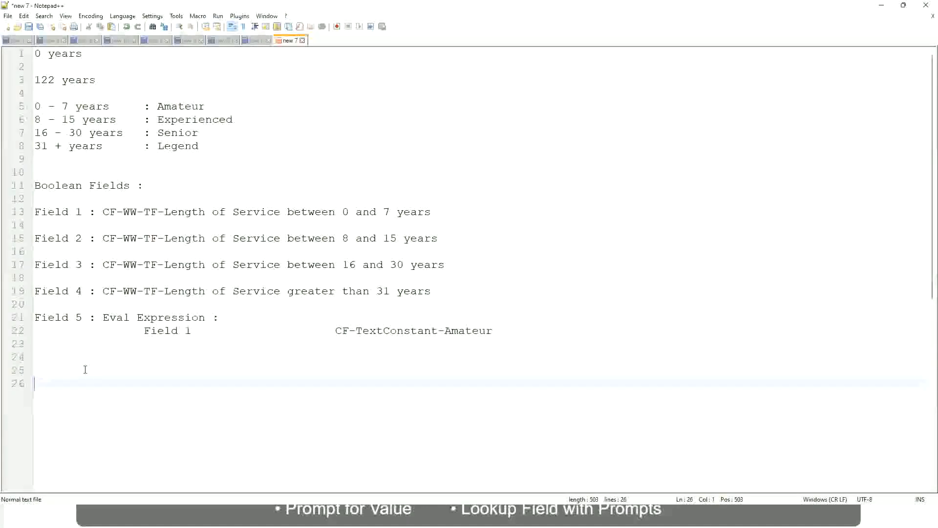
pyautogui.write('10,000 USD')
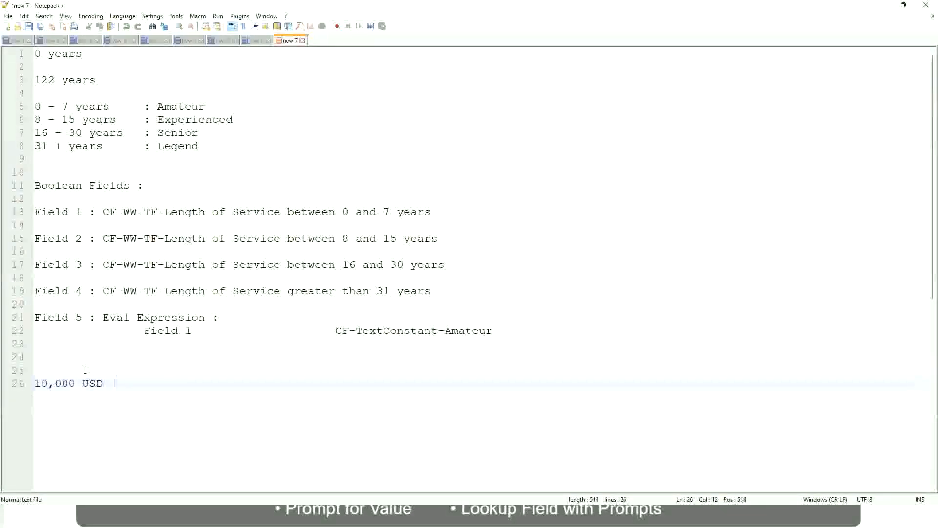
# Step: On the 10,000 USD line of the notes, add 1,000,000 USD after a wide tabbed gap
pyautogui.press('Tab')
pyautogui.press('Tab')
pyautogui.press('Tab')
pyautogui.press('Tab')
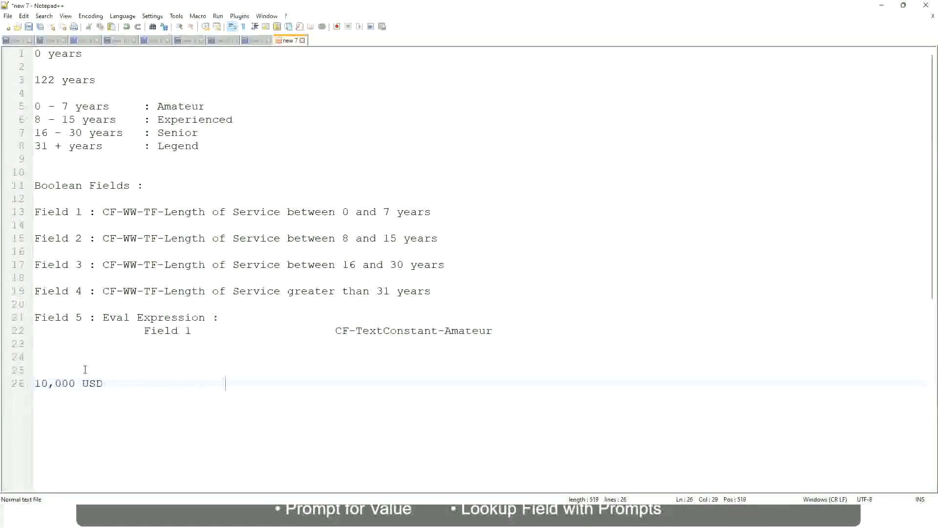
pyautogui.write('1,000,000')
pyautogui.press('Left')
pyautogui.press('Left')
pyautogui.press('Left')
pyautogui.press('Left')
pyautogui.press('Left')
pyautogui.press('Left')
pyautogui.press('Left')
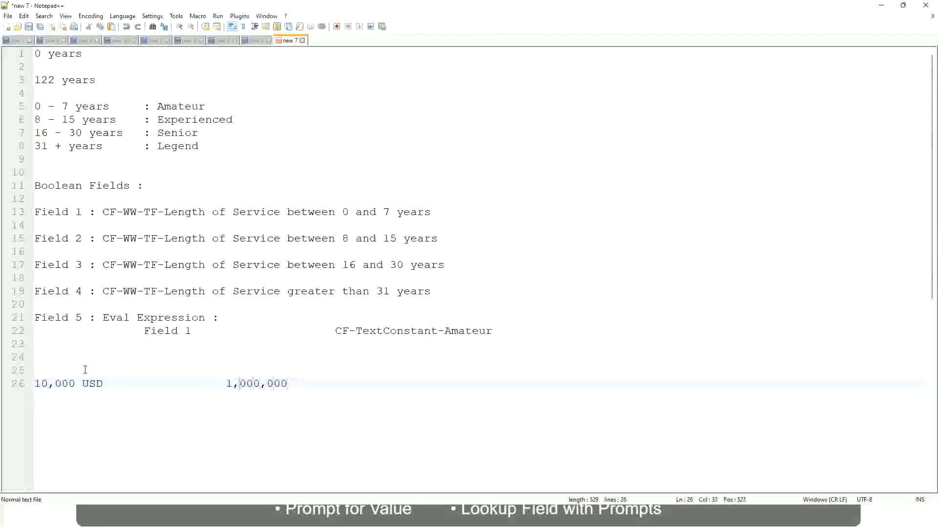
pyautogui.press('Right')
pyautogui.press('Right')
pyautogui.press('Right')
pyautogui.press('Right')
pyautogui.press('Right')
pyautogui.press('Right')
pyautogui.press('Right')
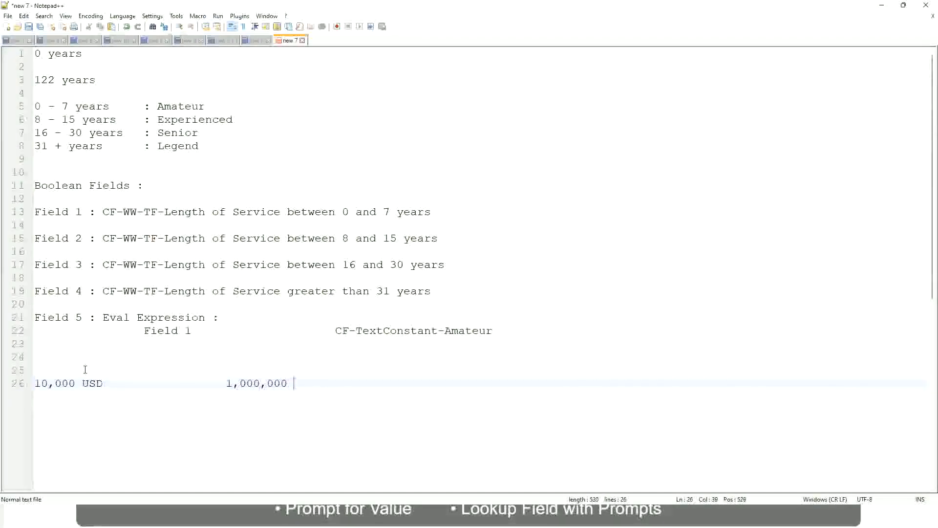
pyautogui.write('USD')
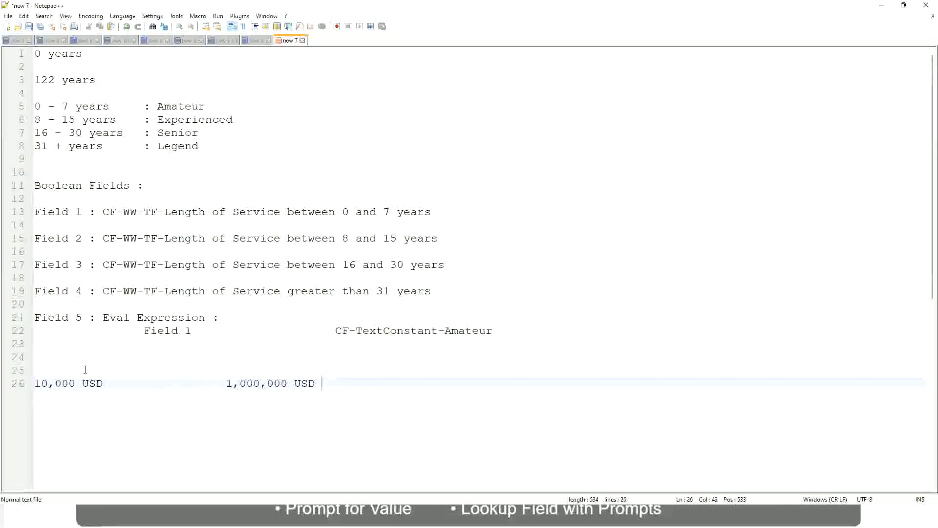
# Step: Leave a blank line below the USD amounts and write the range 10 - 50,000 with the tab-spaced label : Low
pyautogui.press('Return')
pyautogui.press('Return')
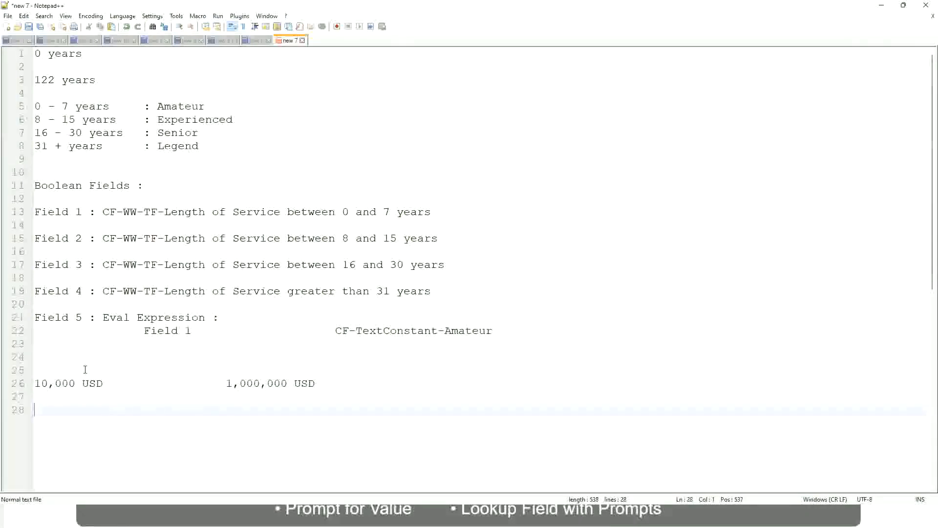
pyautogui.write('10 - 50,000')
pyautogui.press('Tab')
pyautogui.press('Tab')
pyautogui.press('Tab')
pyautogui.press('Tab')
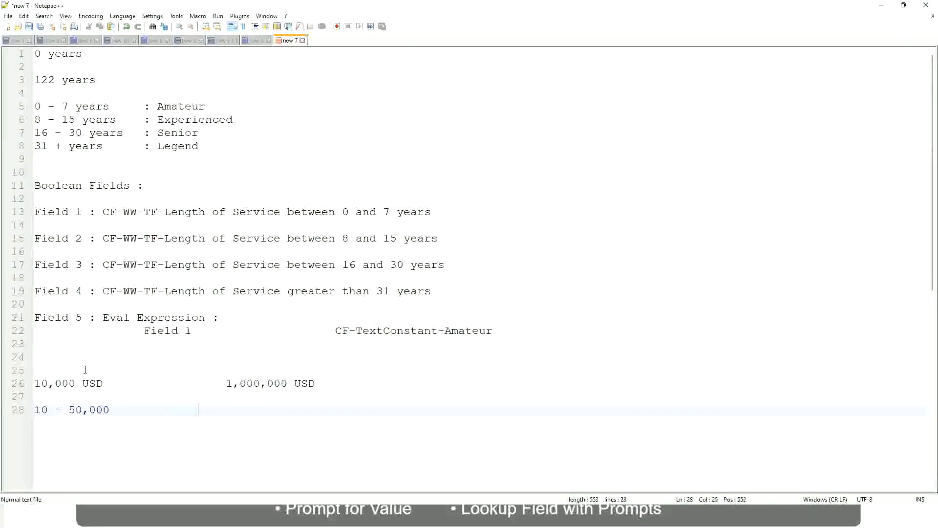
pyautogui.write(': Low')
pyautogui.press('Return')
pyautogui.press('Return')
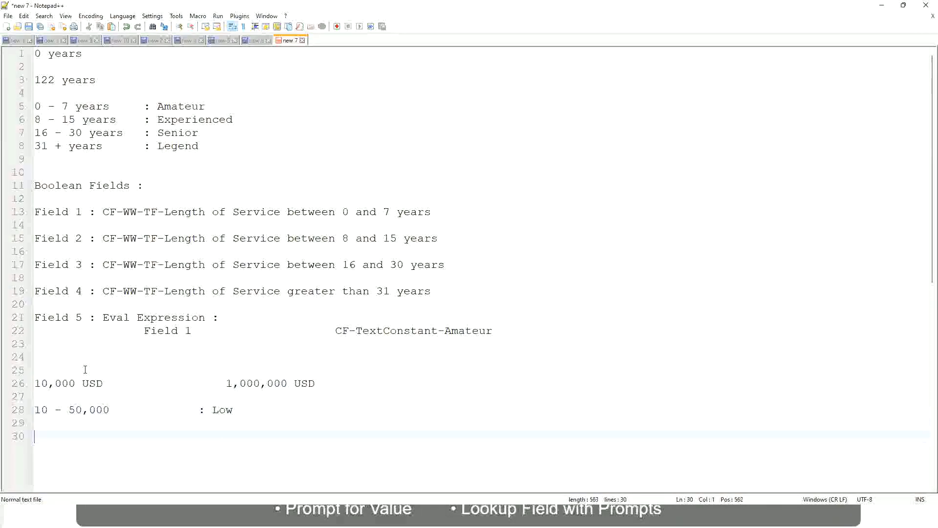
# Step: Directly below the Low range, write 50,001 - 150,000 with the aligned label : Medium
pyautogui.press('Up')
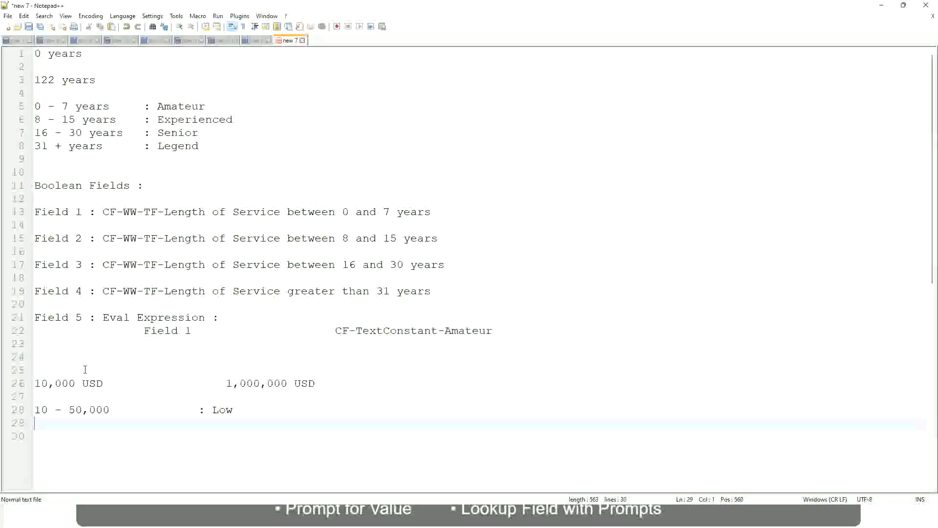
pyautogui.write('50,001 ')
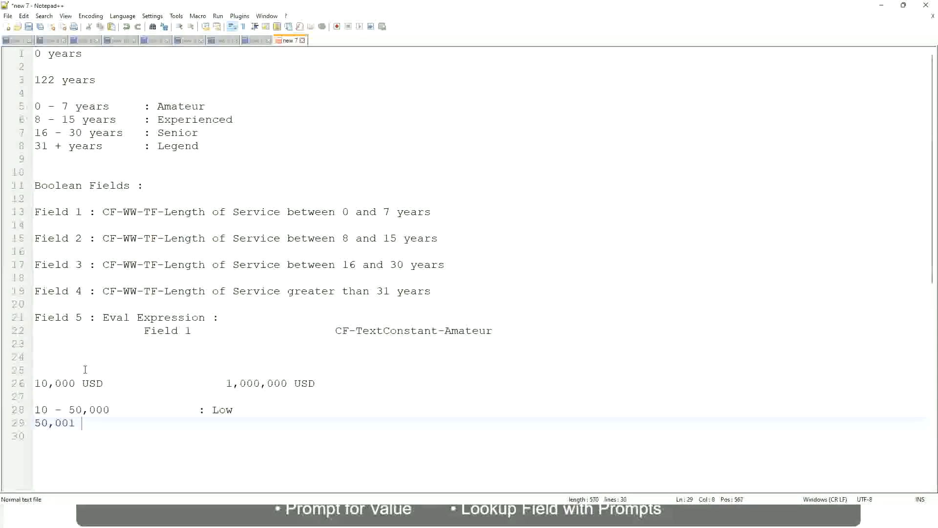
pyautogui.write('- 150,000\t\t')
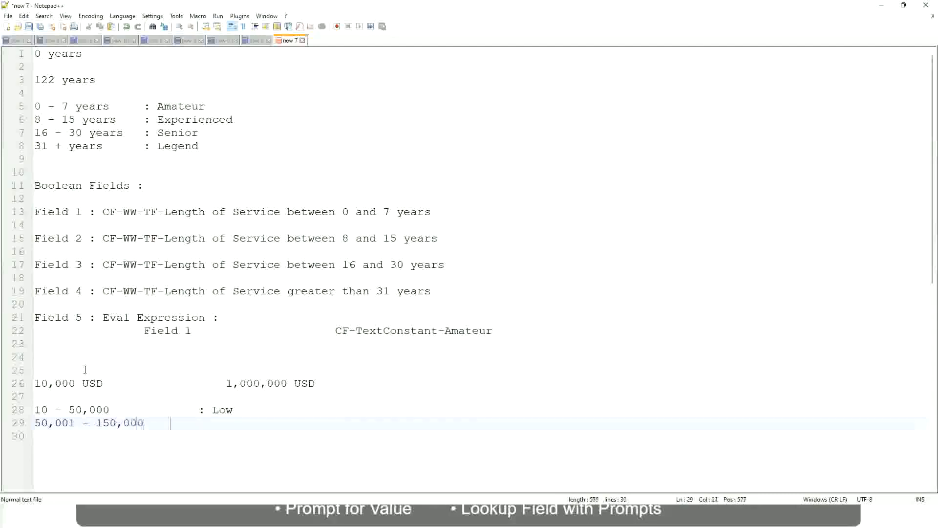
pyautogui.write(': Med')
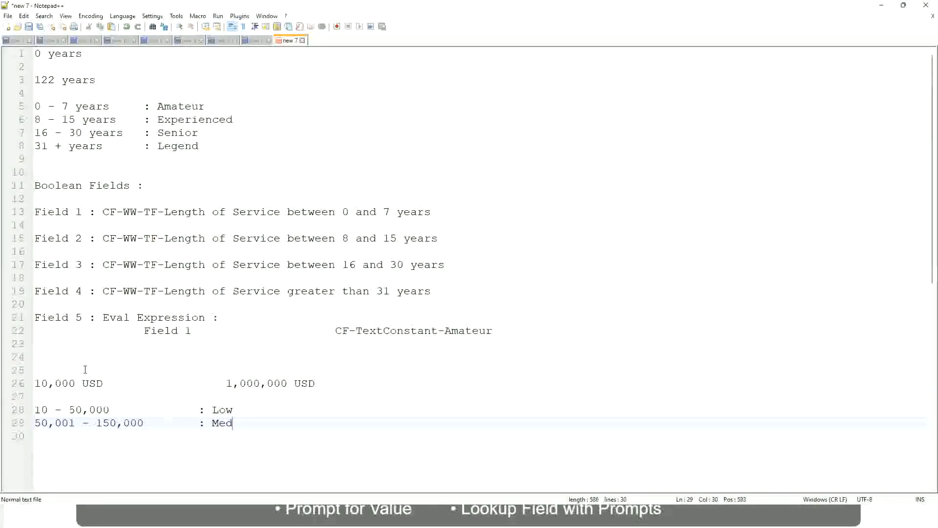
pyautogui.write('ium')
# Step: Add a line below the Medium range reading > 150,000 with the aligned label : High
pyautogui.press('Return')
pyautogui.write('> 1')
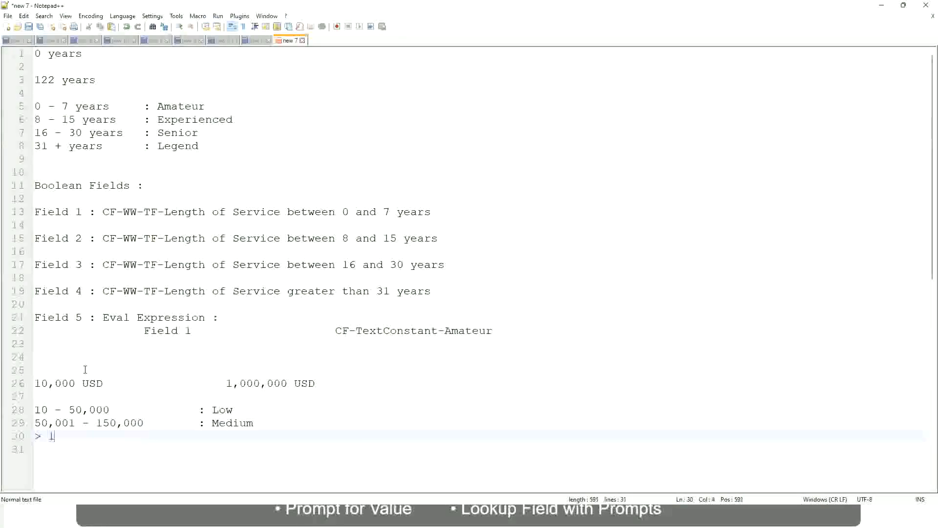
pyautogui.write('50,000')
pyautogui.press('Tab')
pyautogui.press('Tab')
pyautogui.press('Tab')
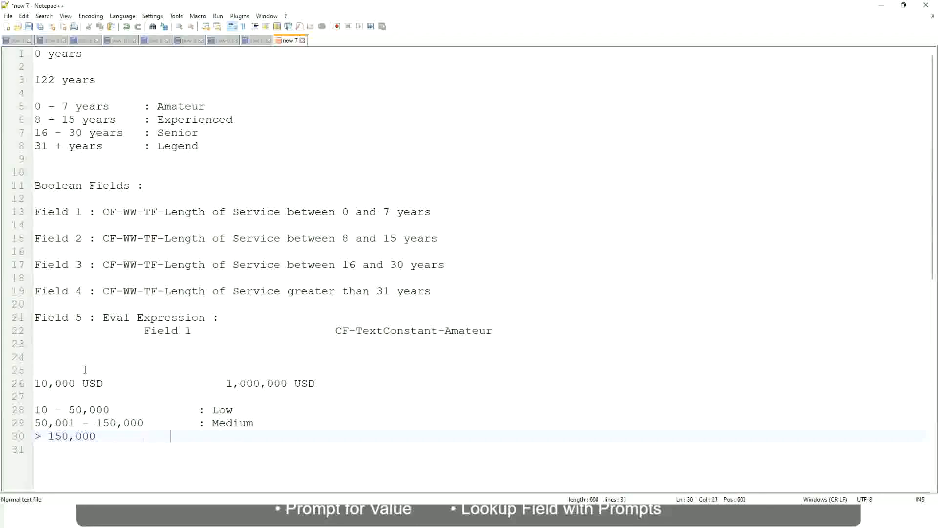
pyautogui.press('Tab')
pyautogui.write(': High')
# Step: Review the 10,000 to 1,000,000 USD span against the Low, Medium and High range lines in the notes
pyautogui.click(30, 383)
pyautogui.click(30, 383)
pyautogui.click(41, 384)
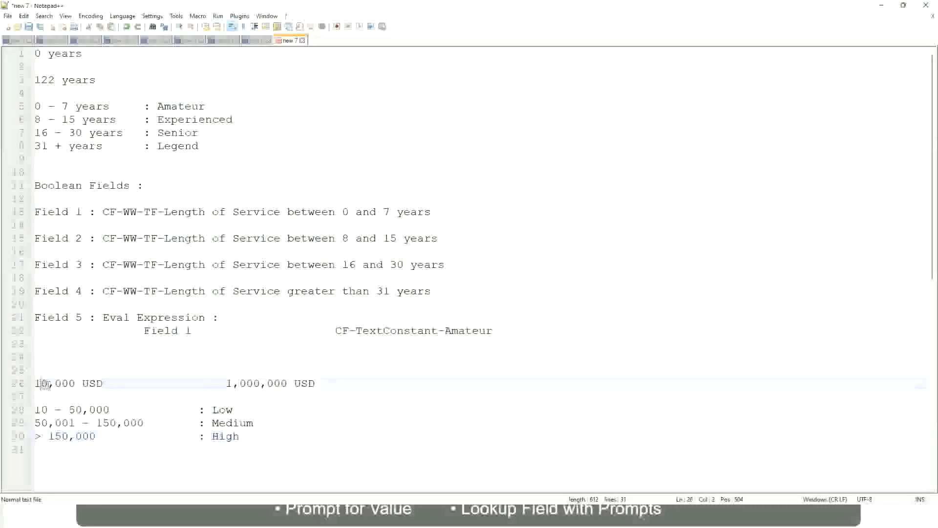
pyautogui.doubleClick(279, 383)
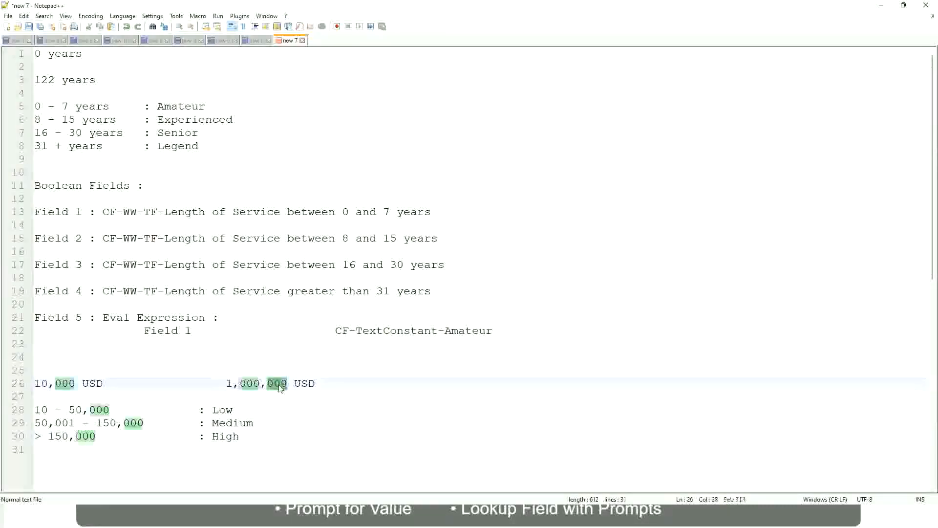
pyautogui.click(171, 422)
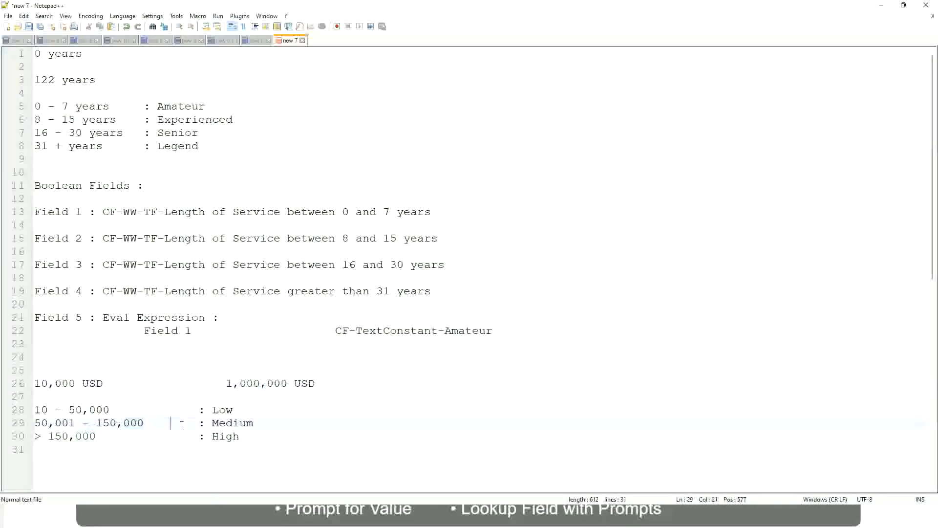
pyautogui.click(30, 383)
pyautogui.click(289, 384)
pyautogui.click(226, 409)
pyautogui.click(226, 436)
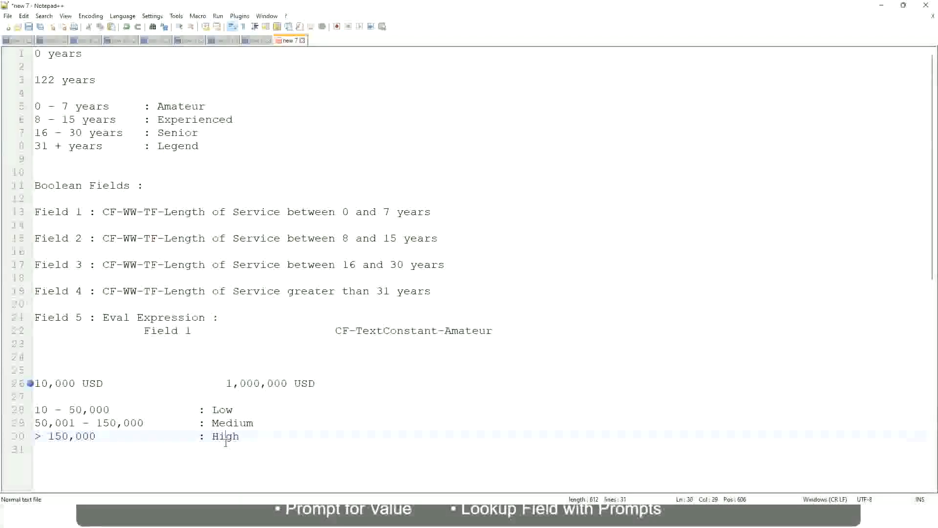
pyautogui.click(113, 397)
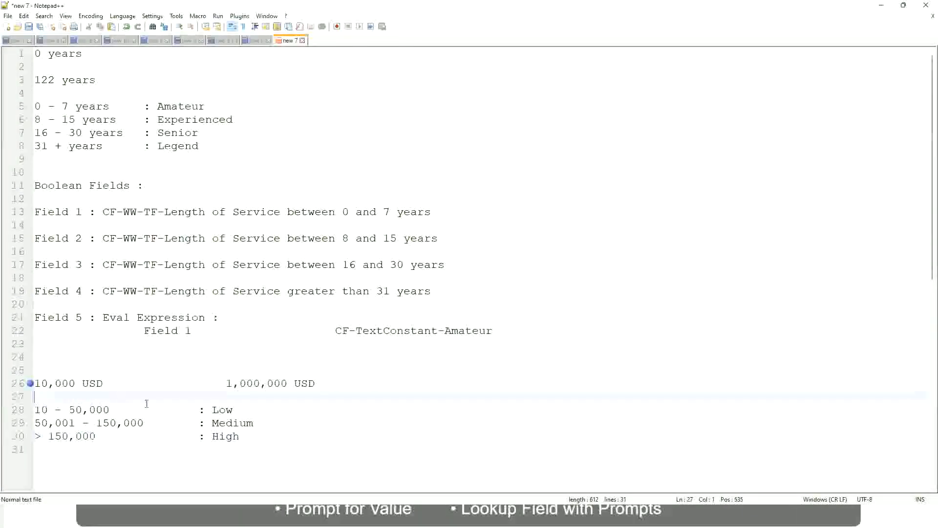
pyautogui.click(241, 434)
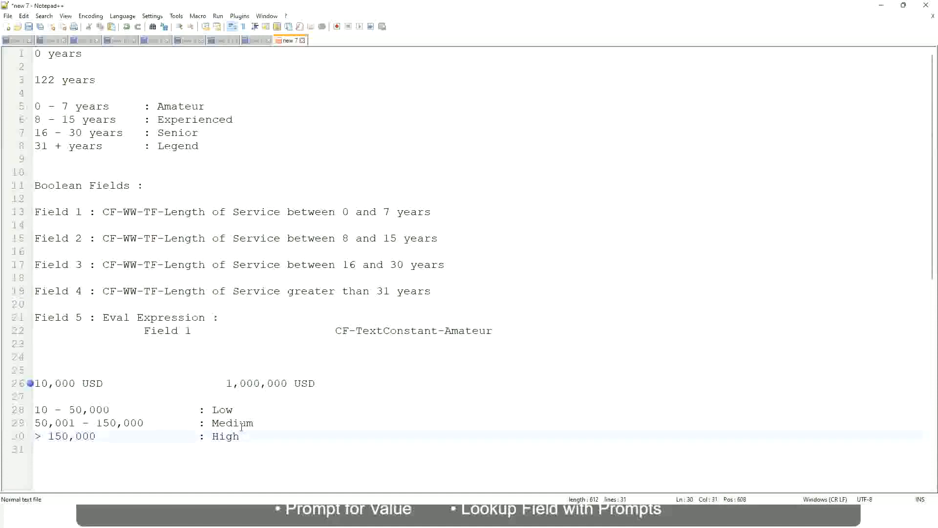